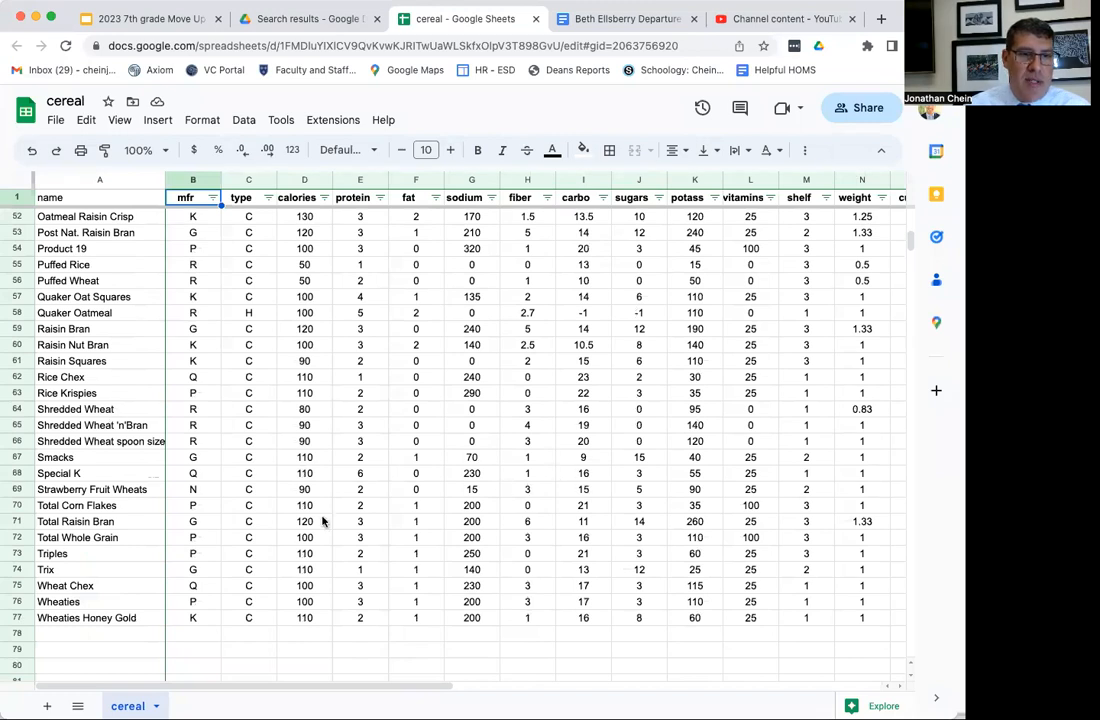
Look through the cereal rows down to the end of the data to examine the manufacturer and nutrition columns.
scroll(343, 511, up, 7)
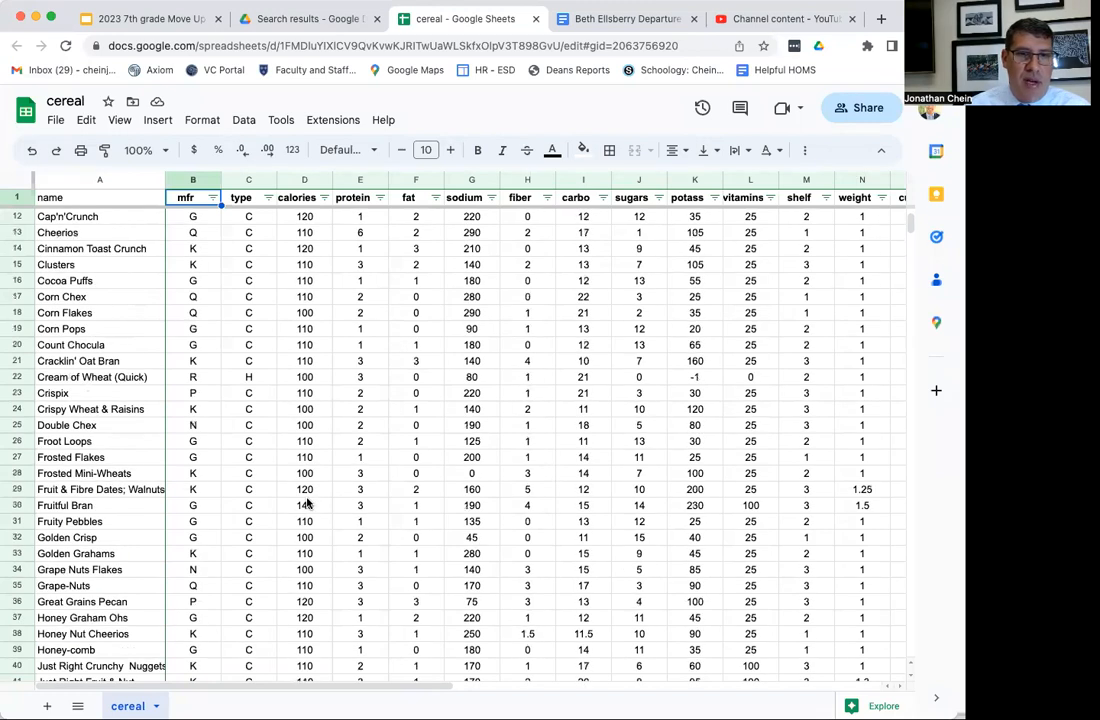
scroll(307, 503, down, 10)
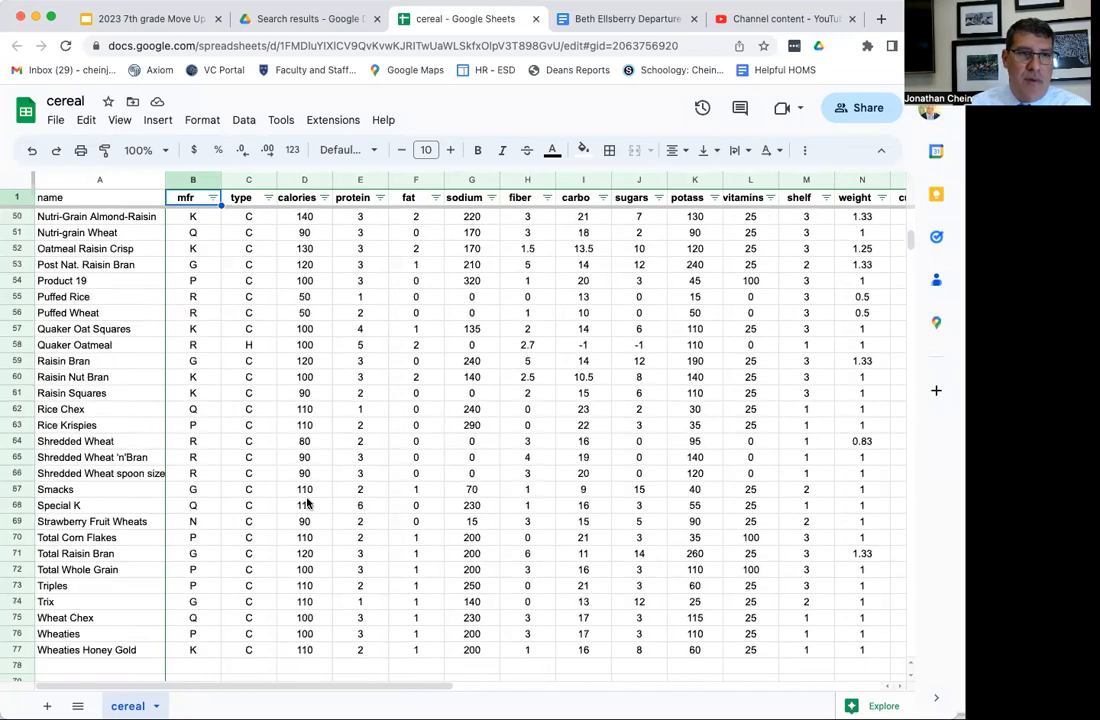
scroll(307, 503, down, 2)
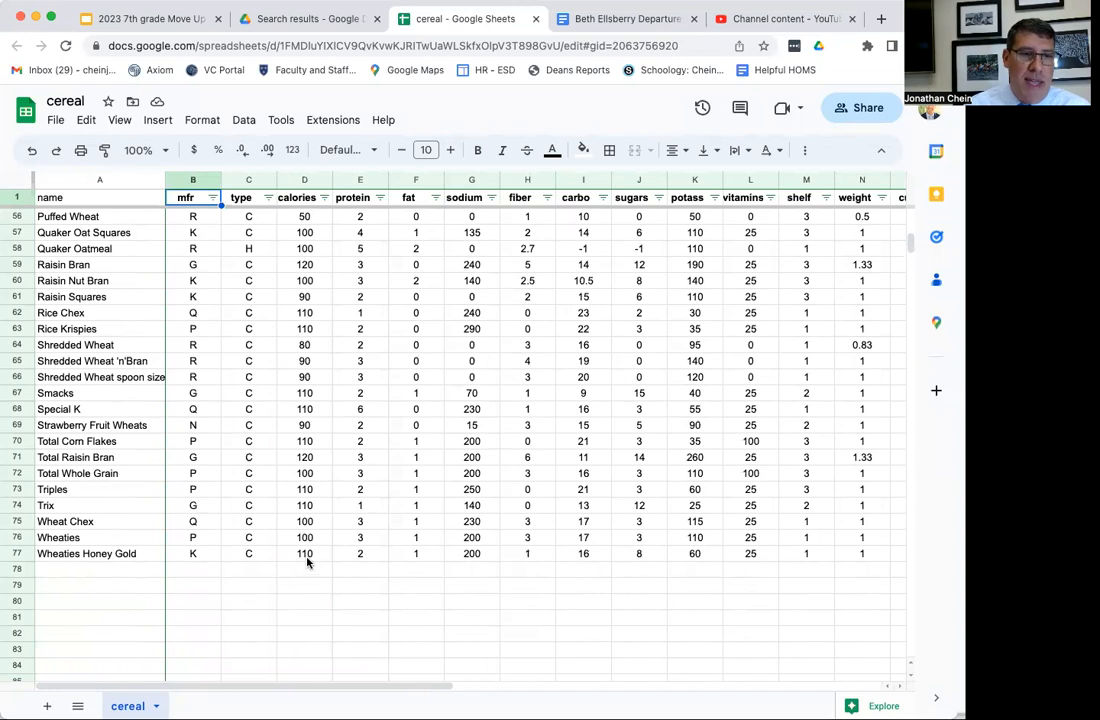
scroll(311, 558, up, 9)
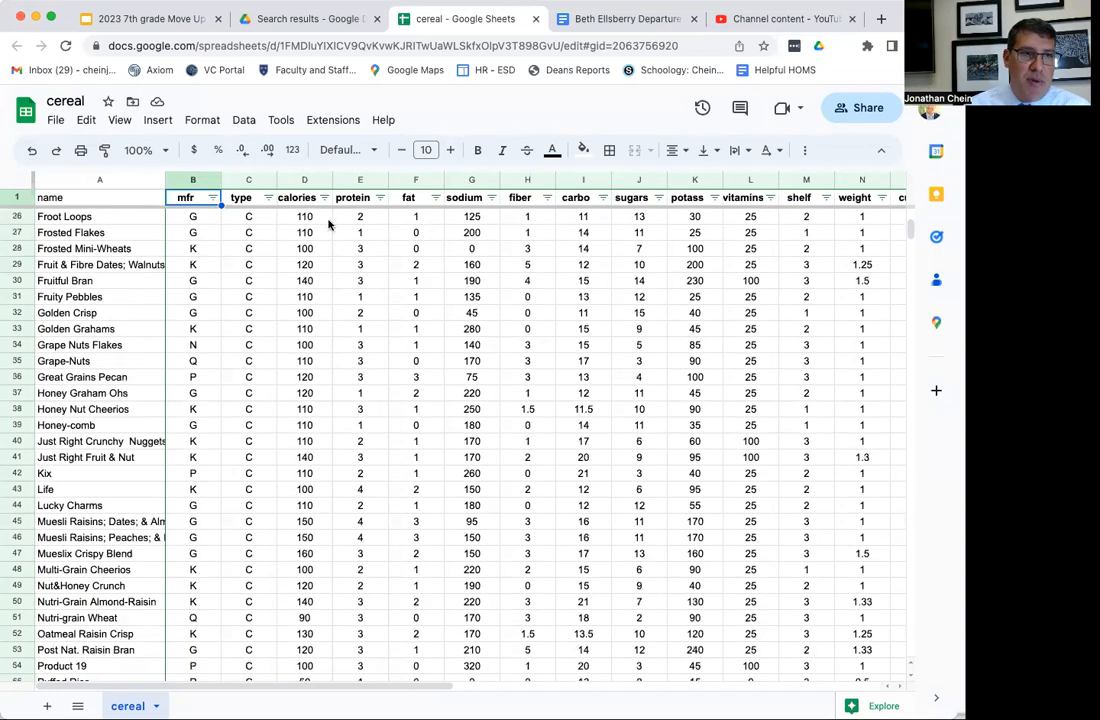
scroll(320, 318, up, 7)
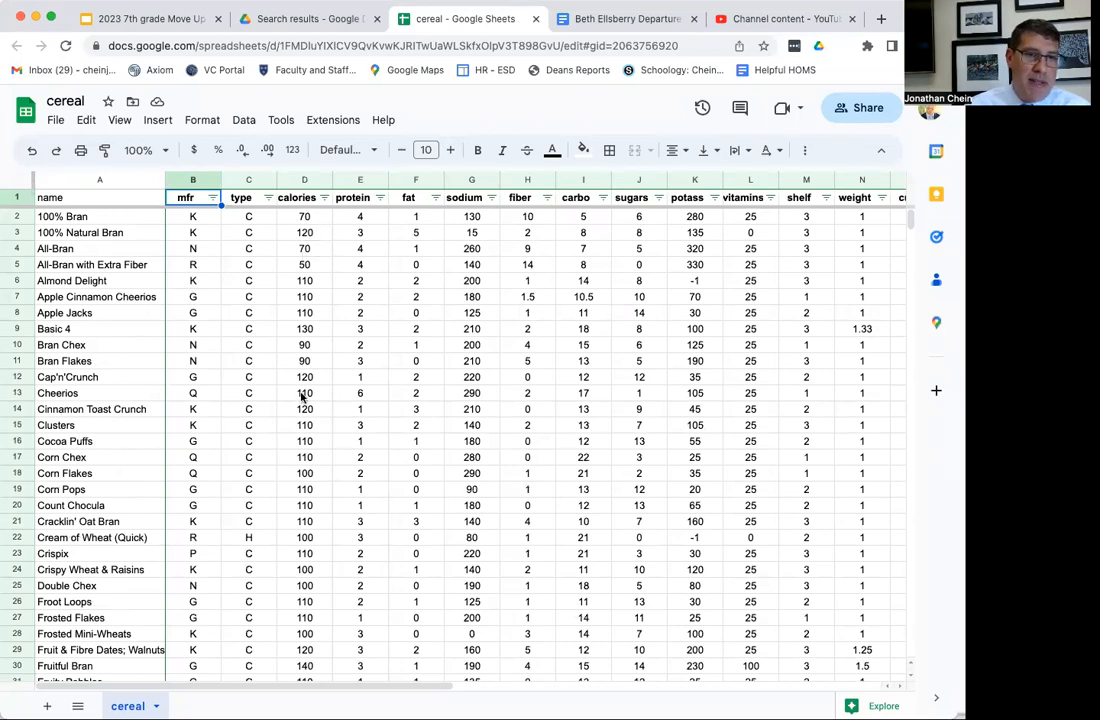
scroll(302, 409, down, 3)
scroll(302, 409, down, 8)
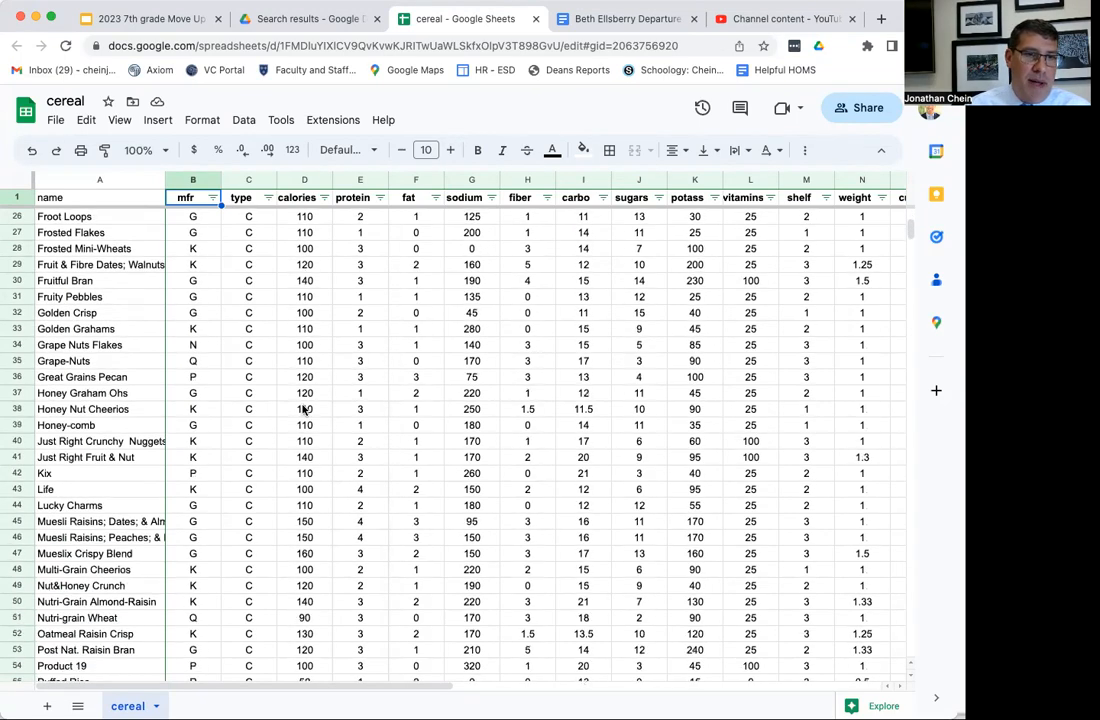
scroll(302, 409, down, 8)
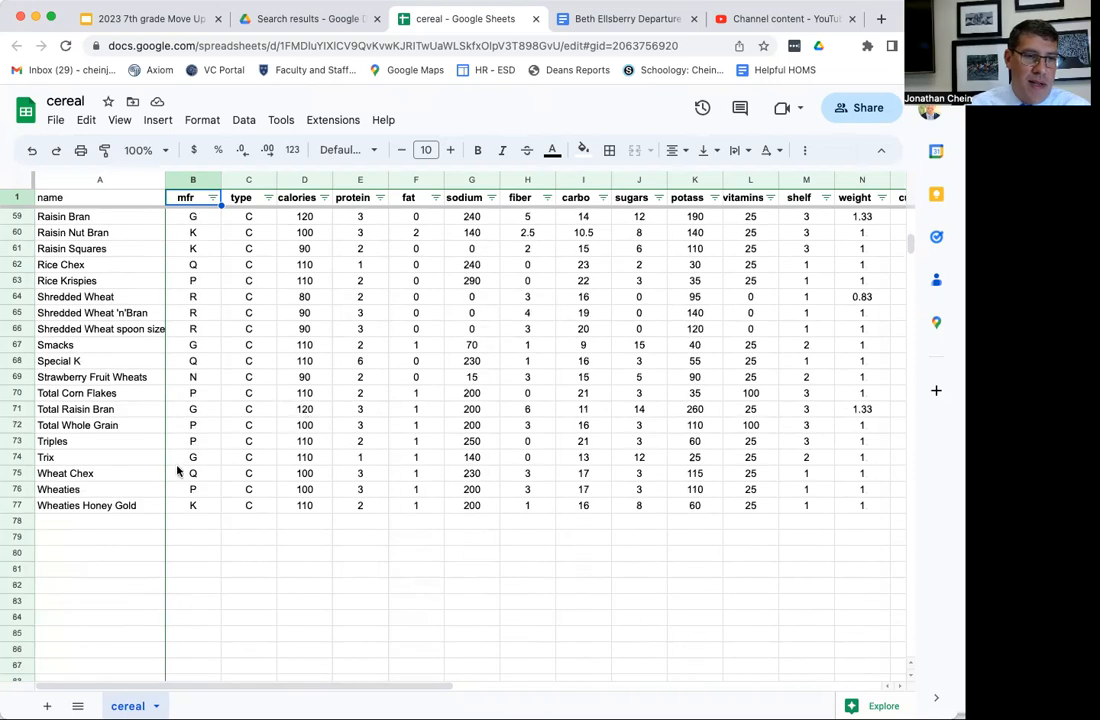
scroll(30, 505, up, 20)
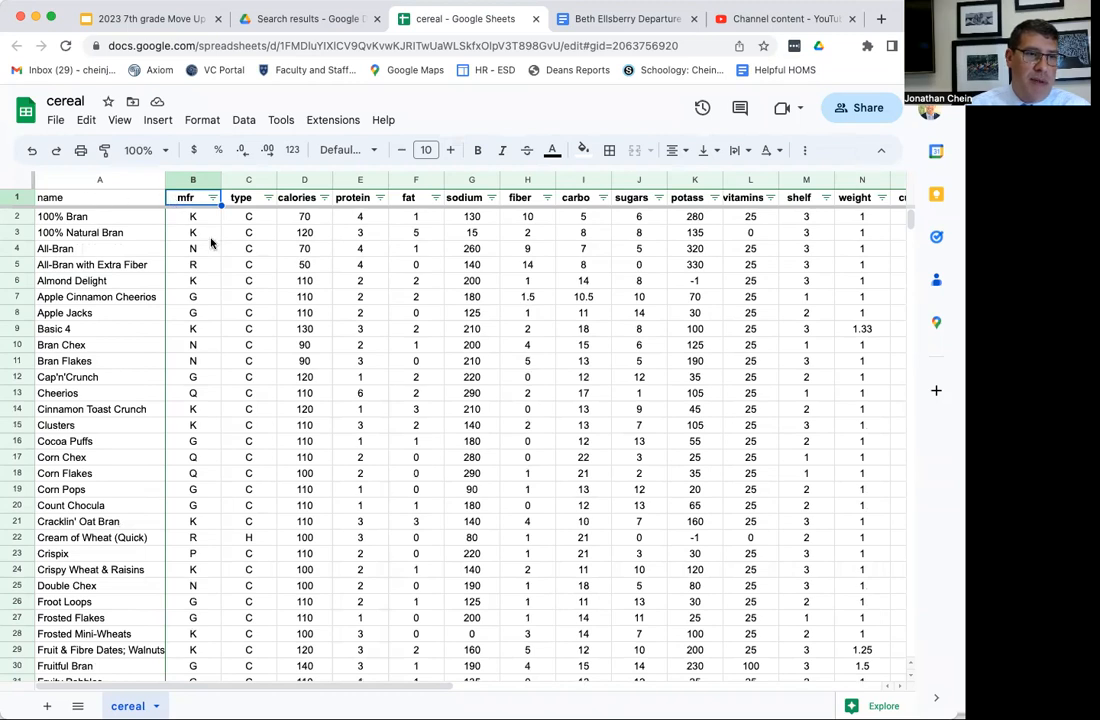
scroll(229, 264, down, 8)
scroll(229, 264, down, 9)
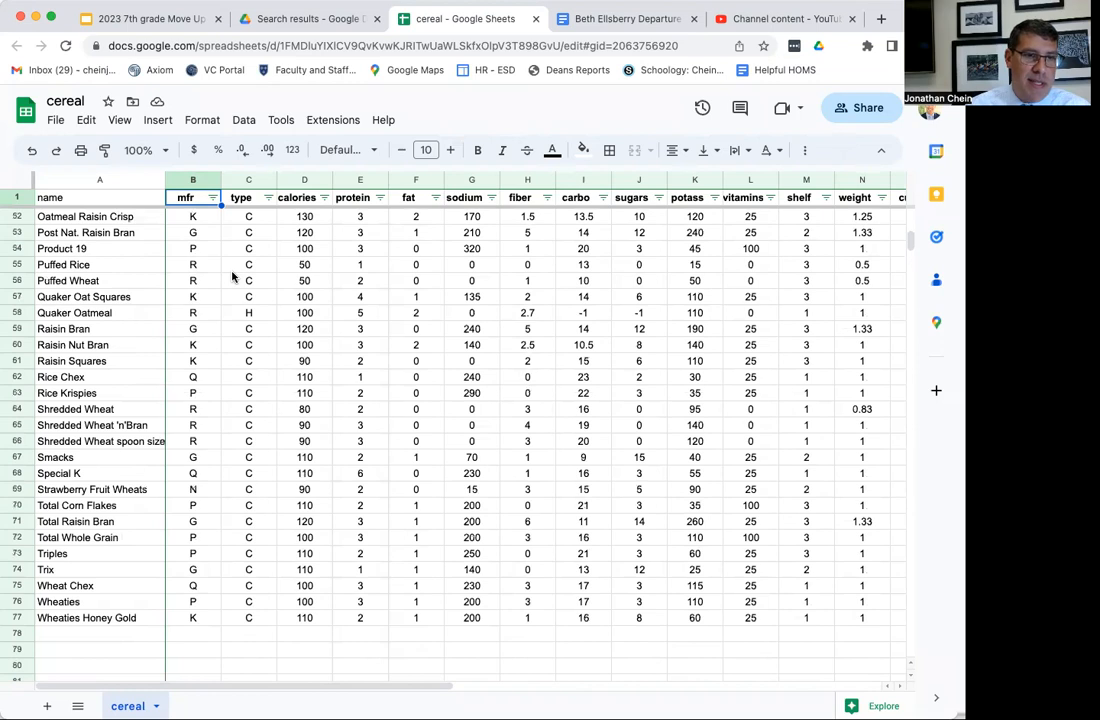
scroll(238, 282, up, 17)
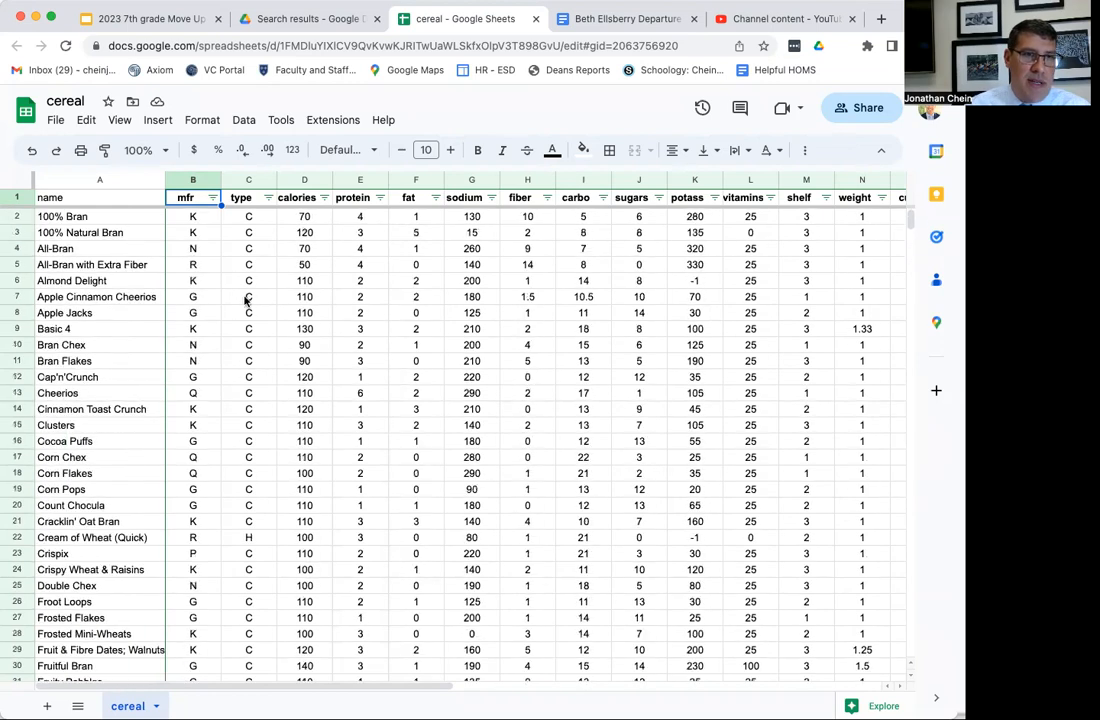
Select all calorie values in D2:D77 to read their sum.
click(324, 197)
click(358, 263)
drag(313, 222, 315, 497)
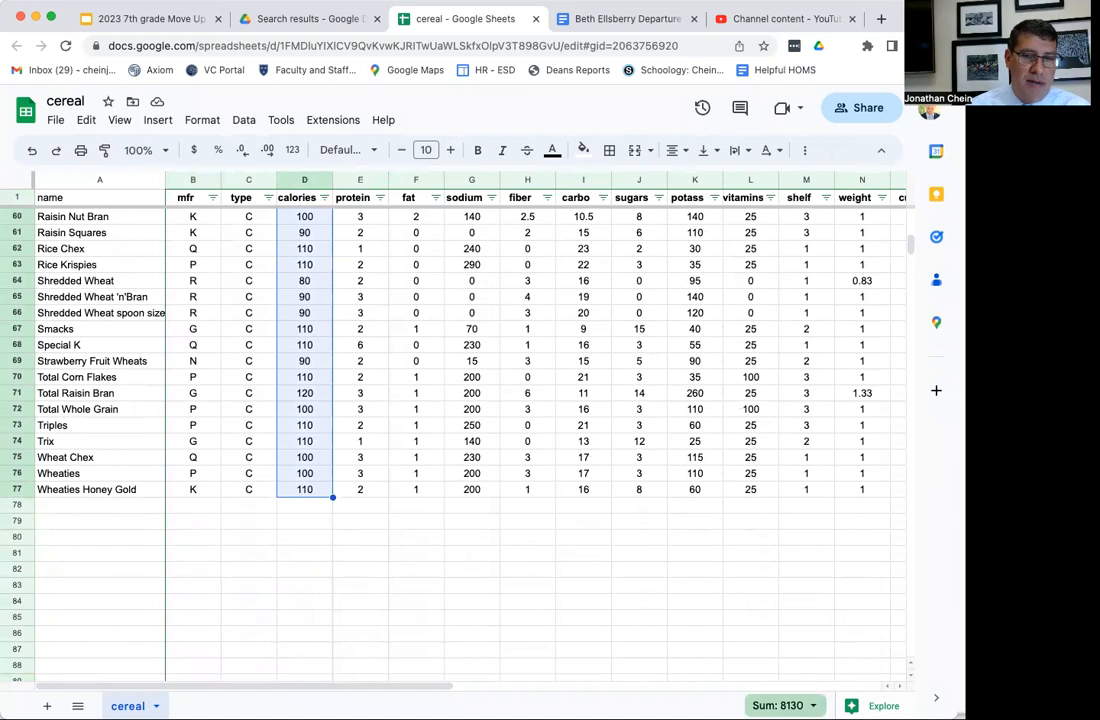
Enter the formula =8130/76 in cell D78, directly below the calories column.
click(292, 513)
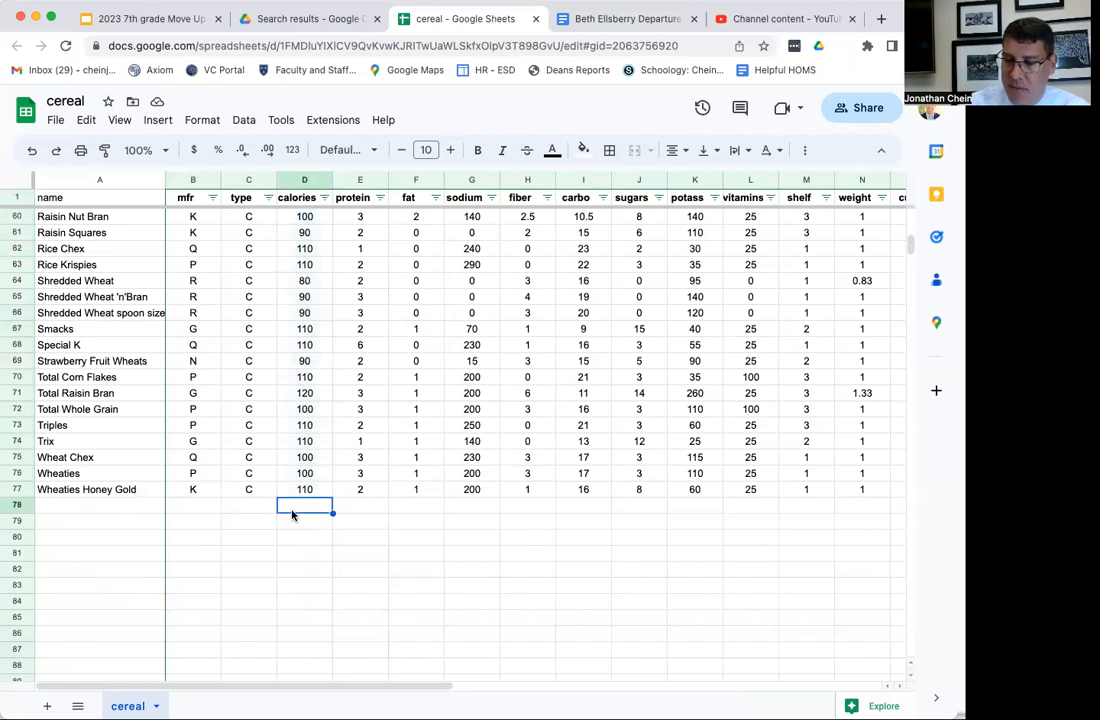
text(=8)
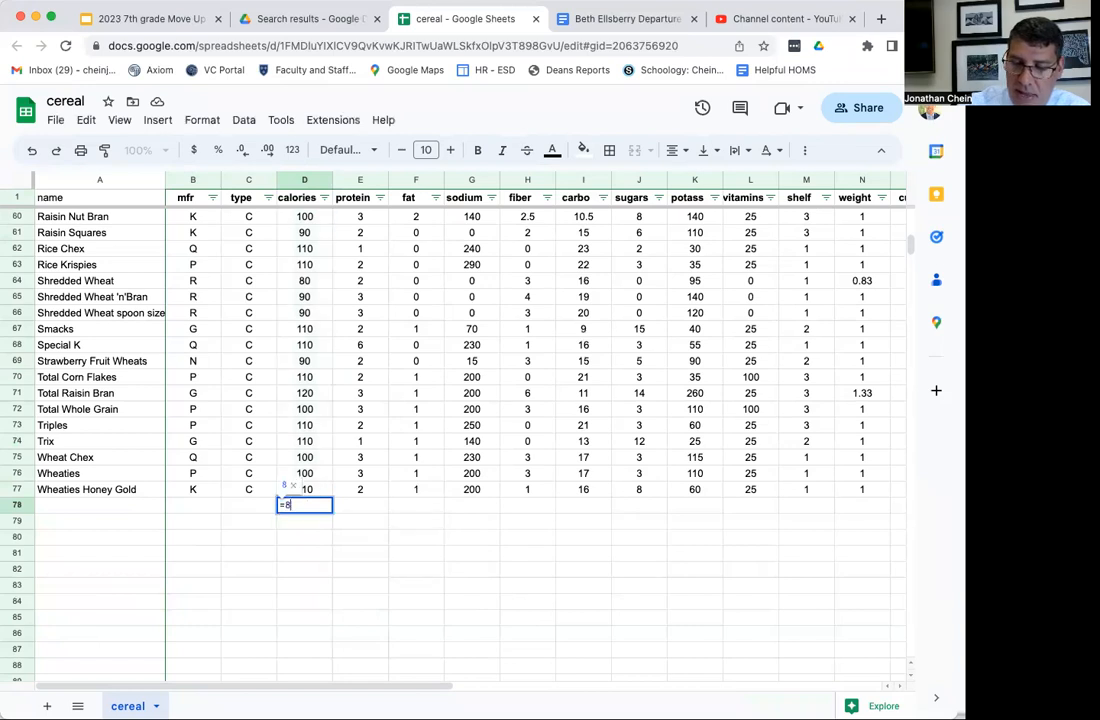
text(130)
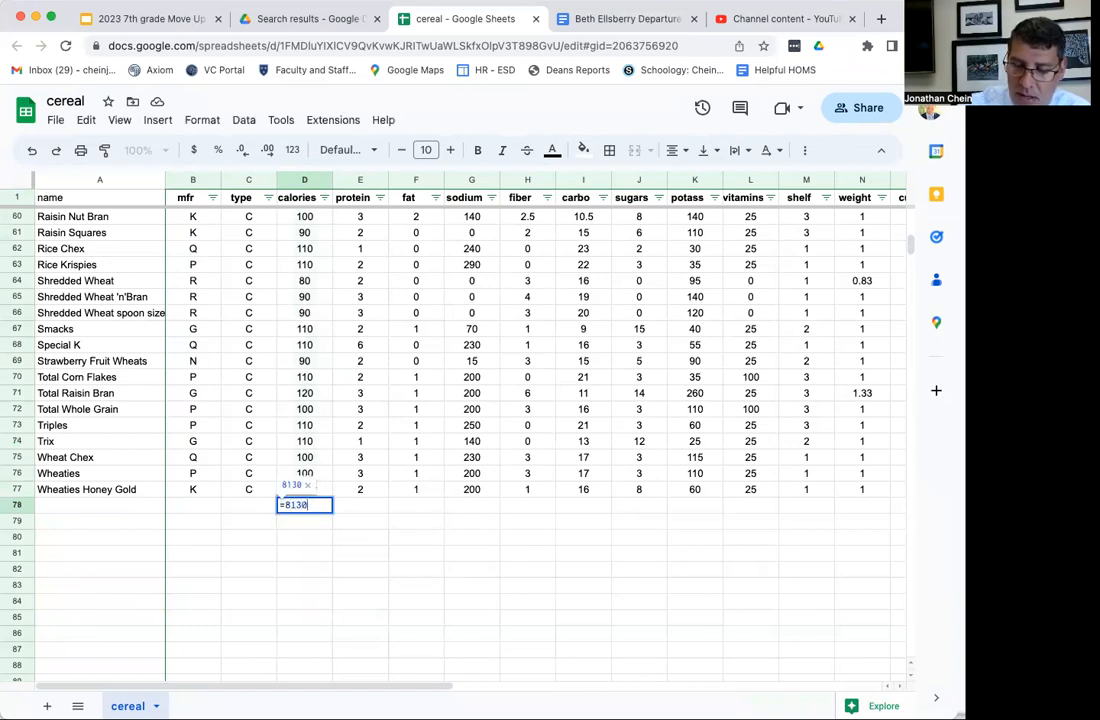
text(/76)
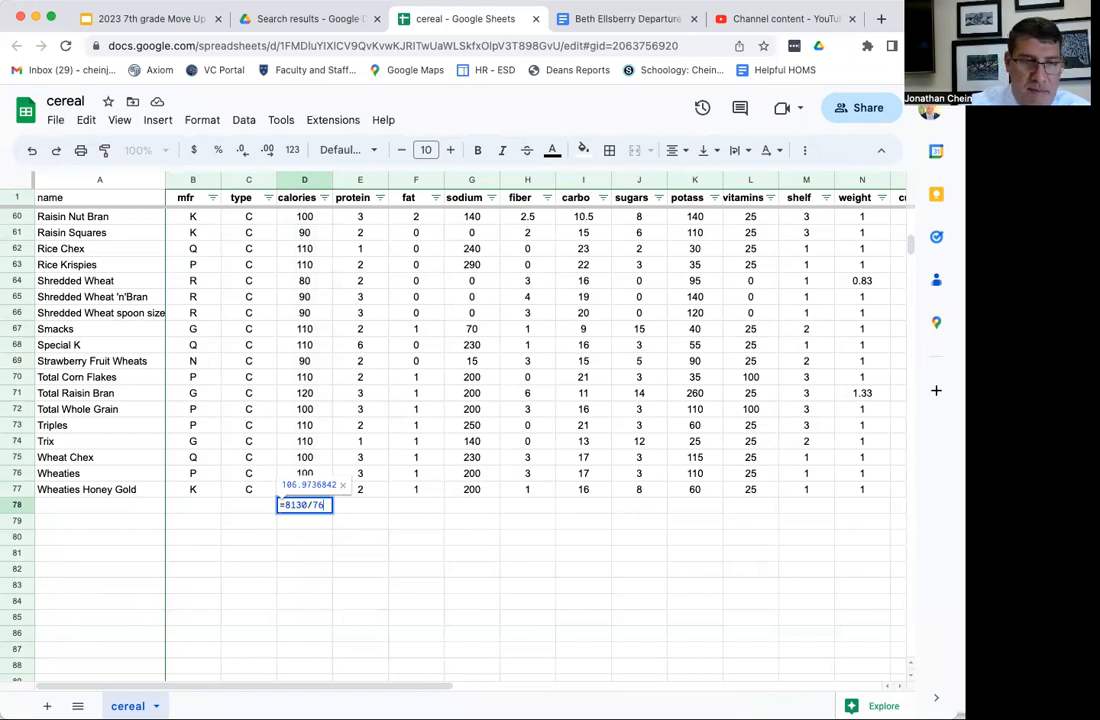
key(Return)
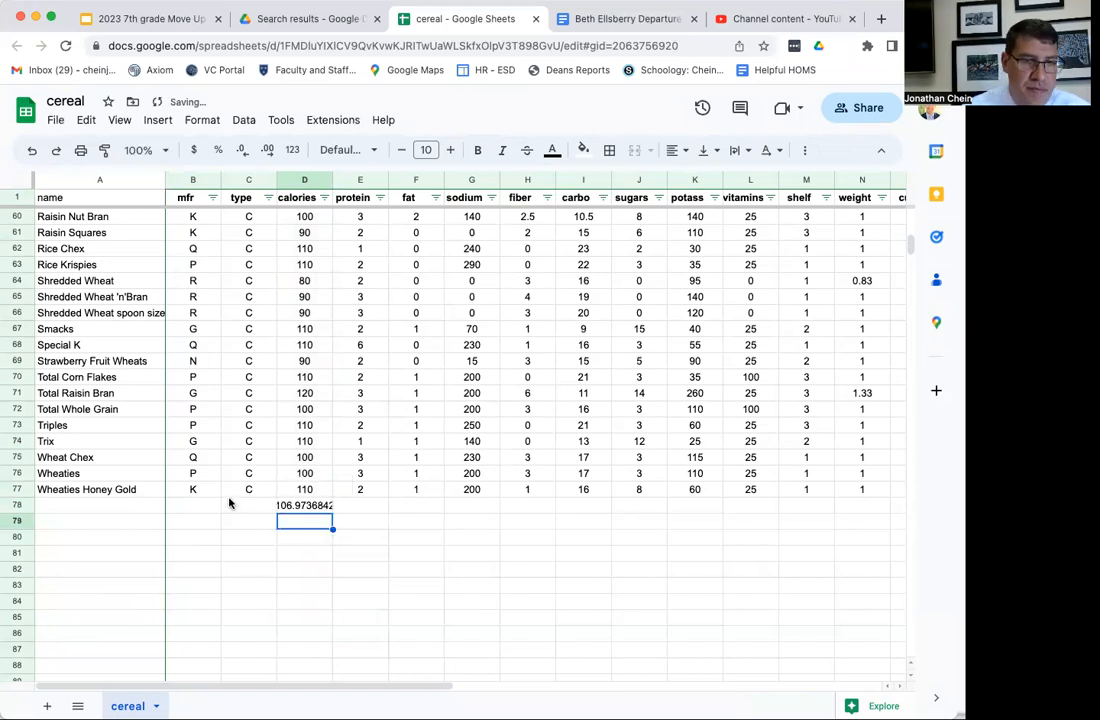
Left-align cells D78 to D84 below the calories column.
drag(300, 505, 320, 603)
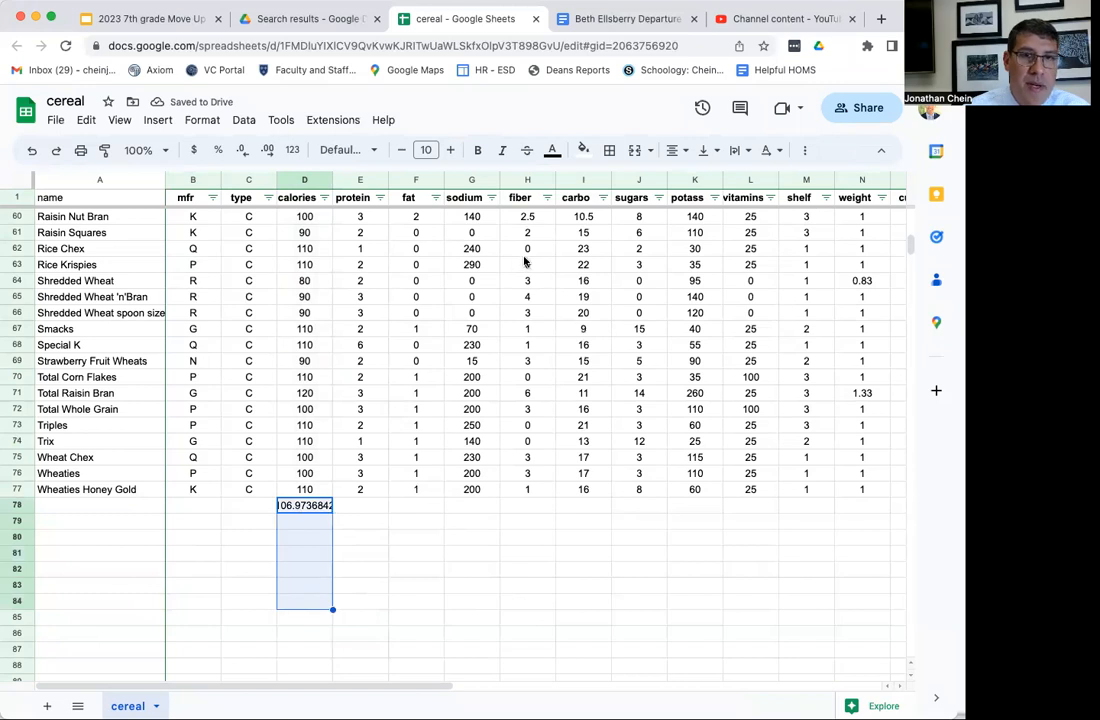
click(674, 151)
click(676, 181)
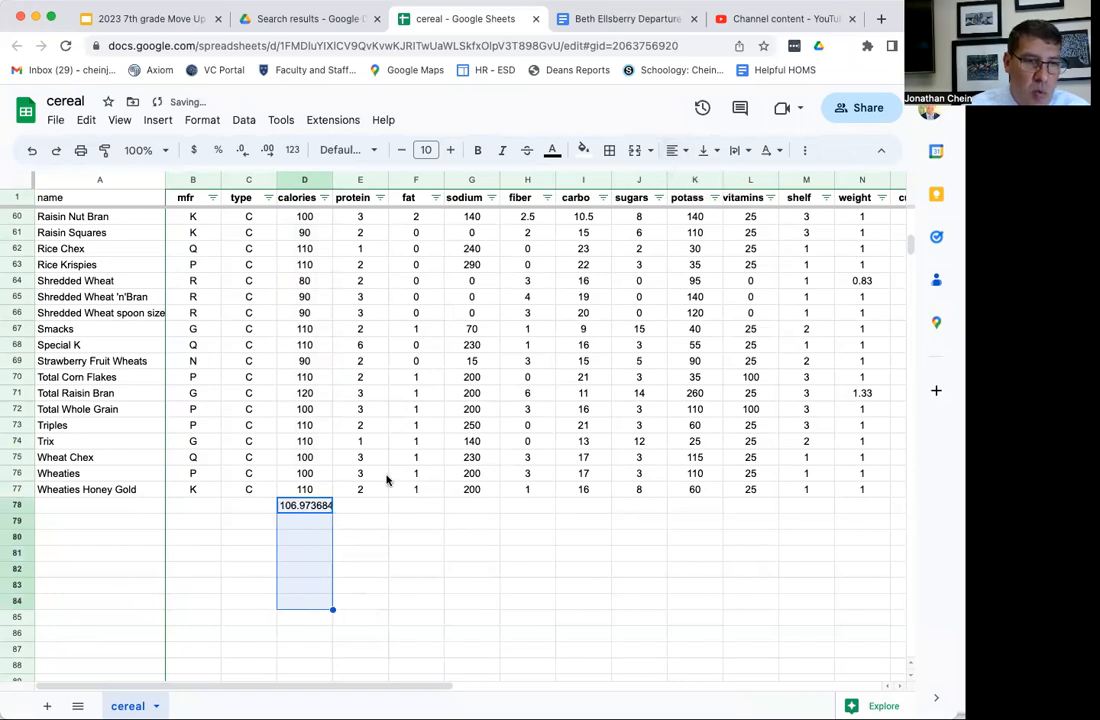
click(318, 538)
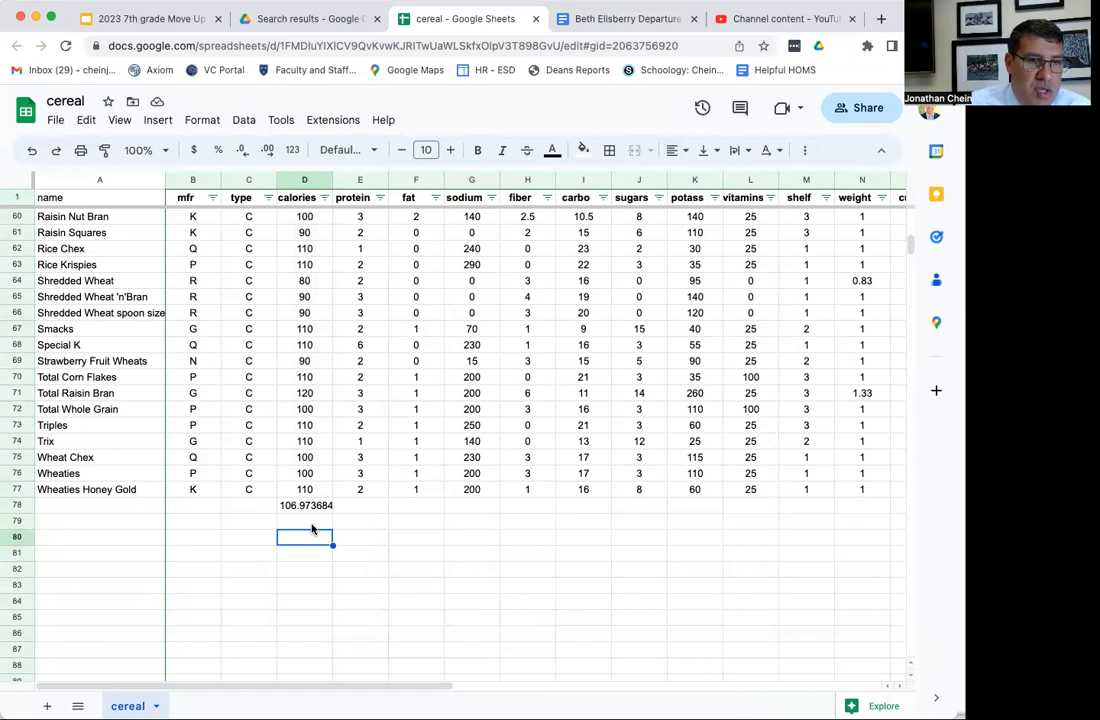
Delete the manually calculated average from cell D78.
click(313, 508)
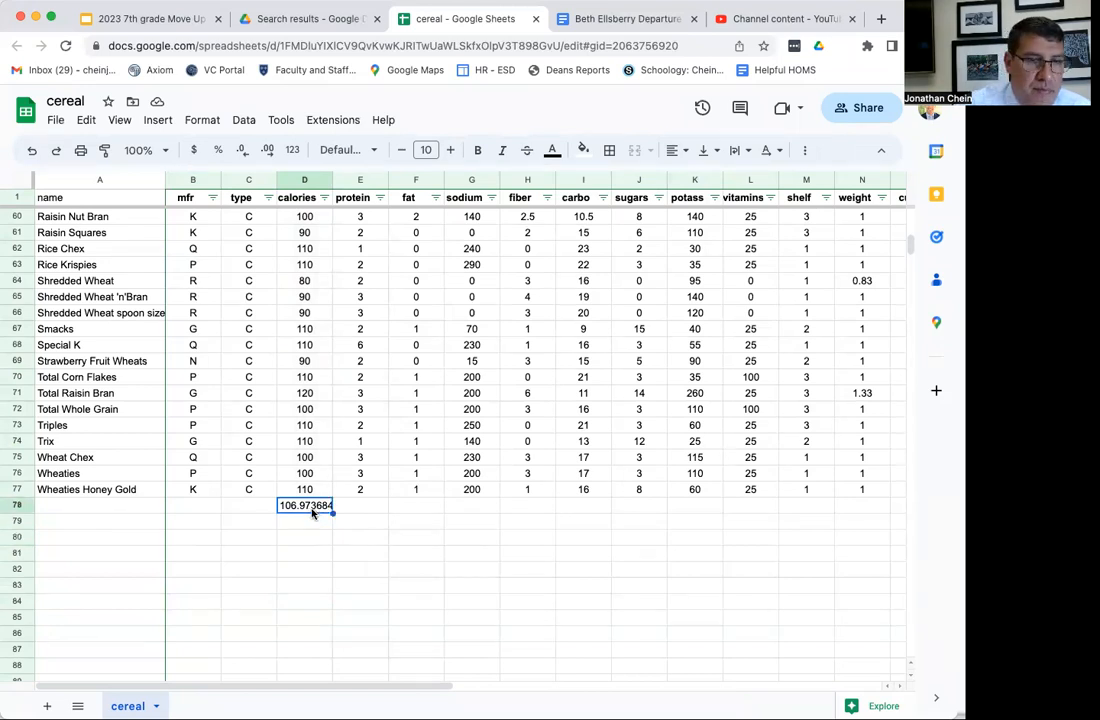
key(BackSpace)
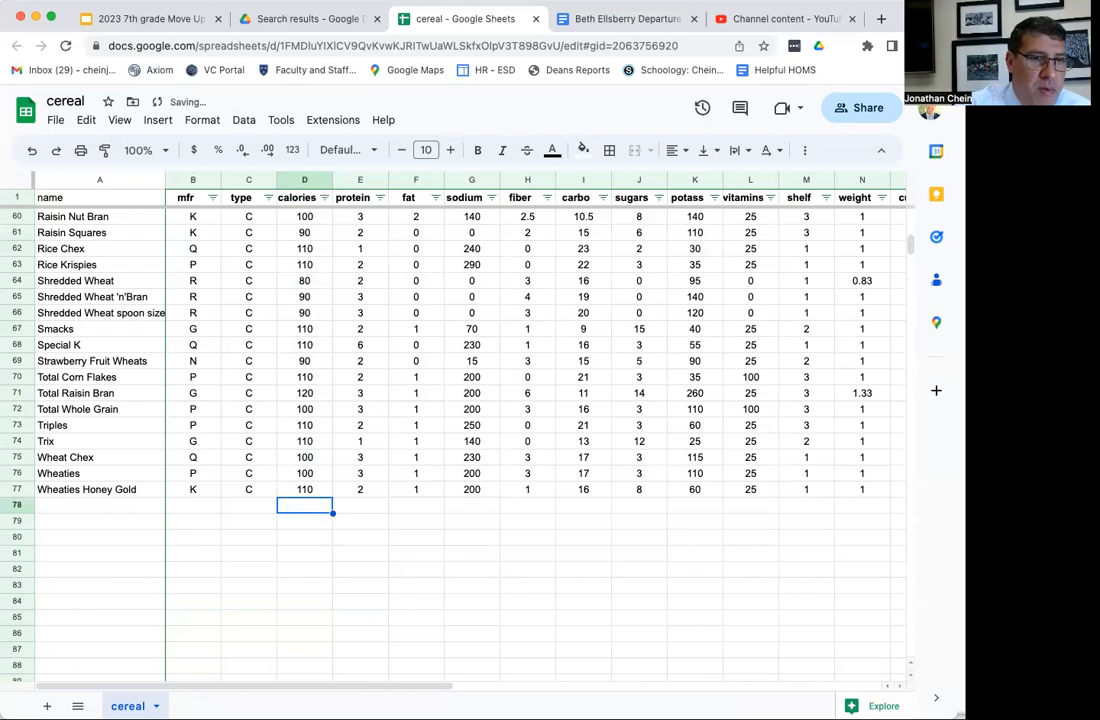
click(289, 540)
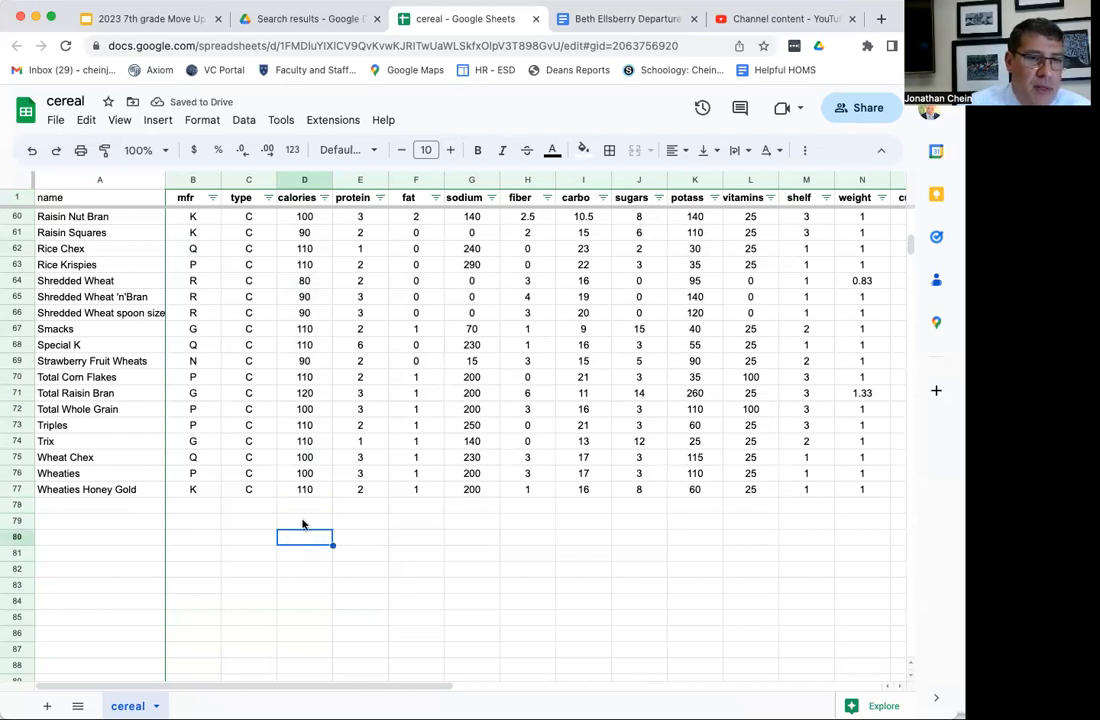
Calculate the average calories in cell D79 with the suggested formula AVERAGE(D2:D77).
click(301, 521)
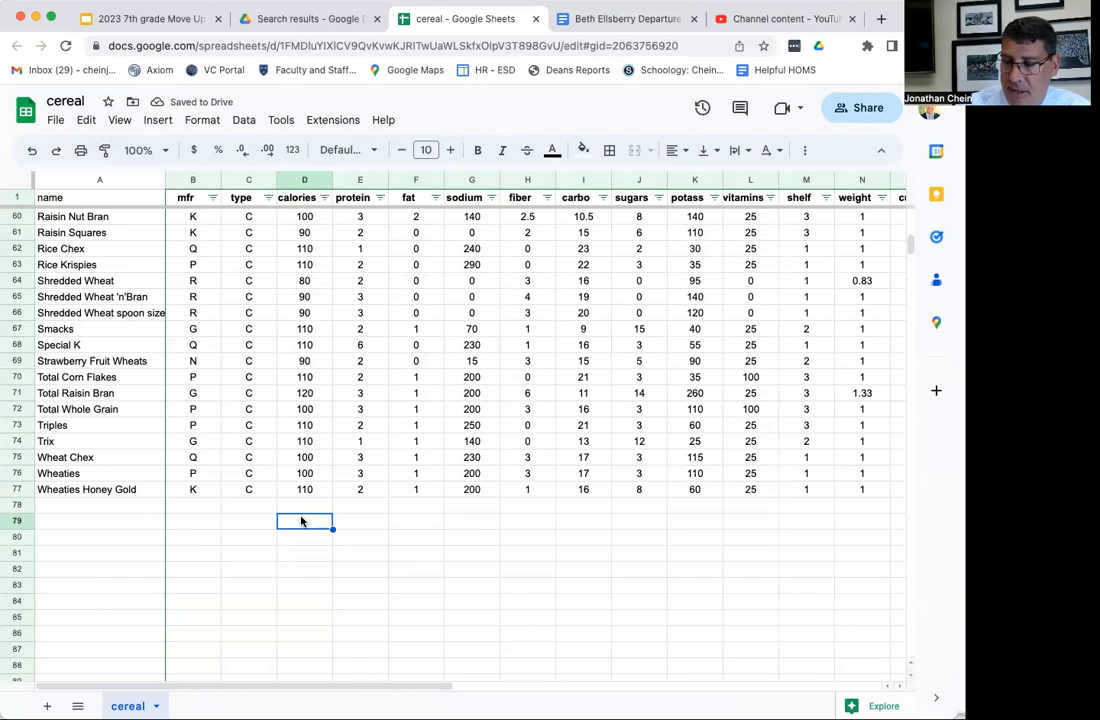
text(=)
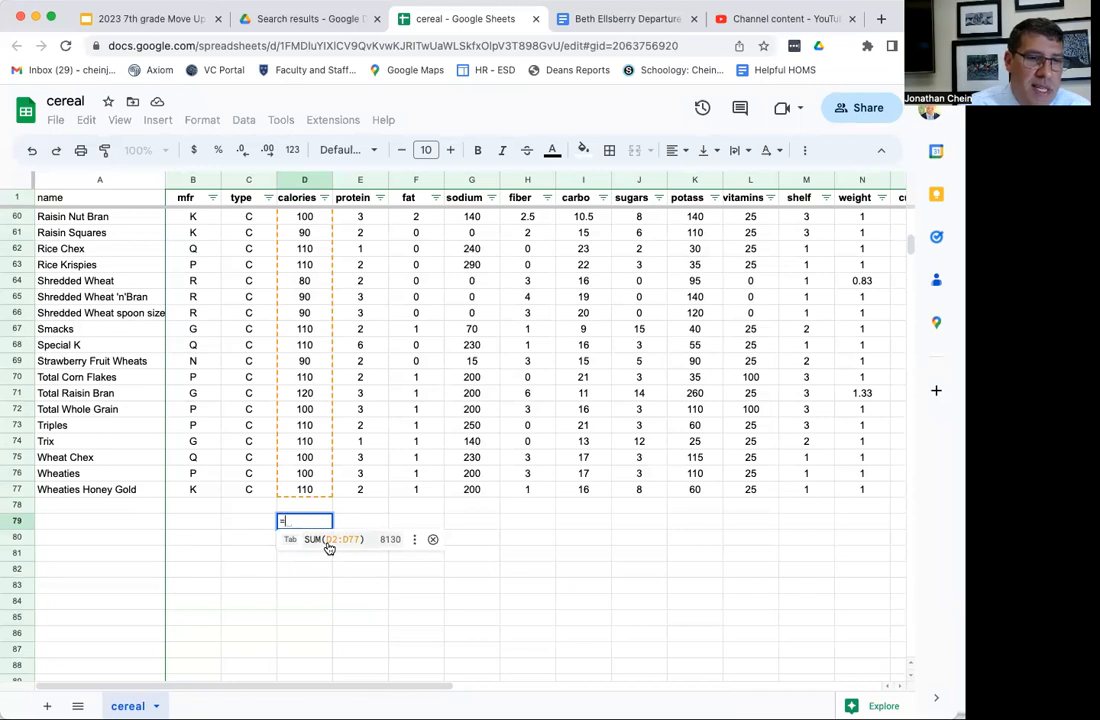
scroll(310, 495, up, 15)
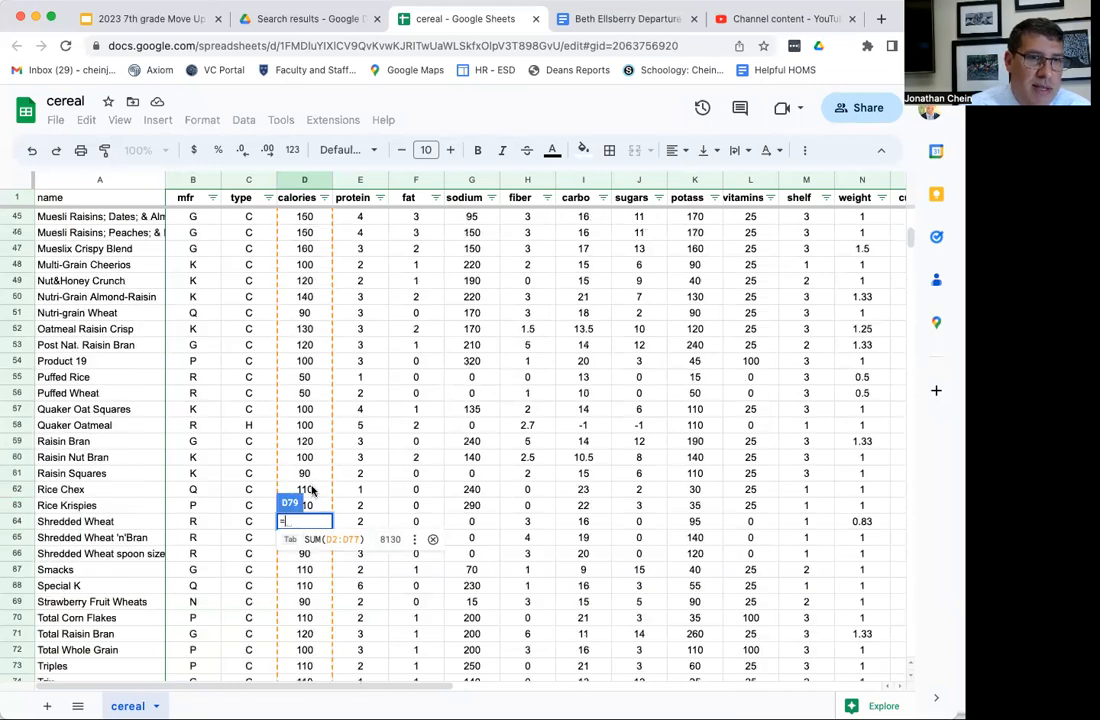
scroll(312, 505, down, 15)
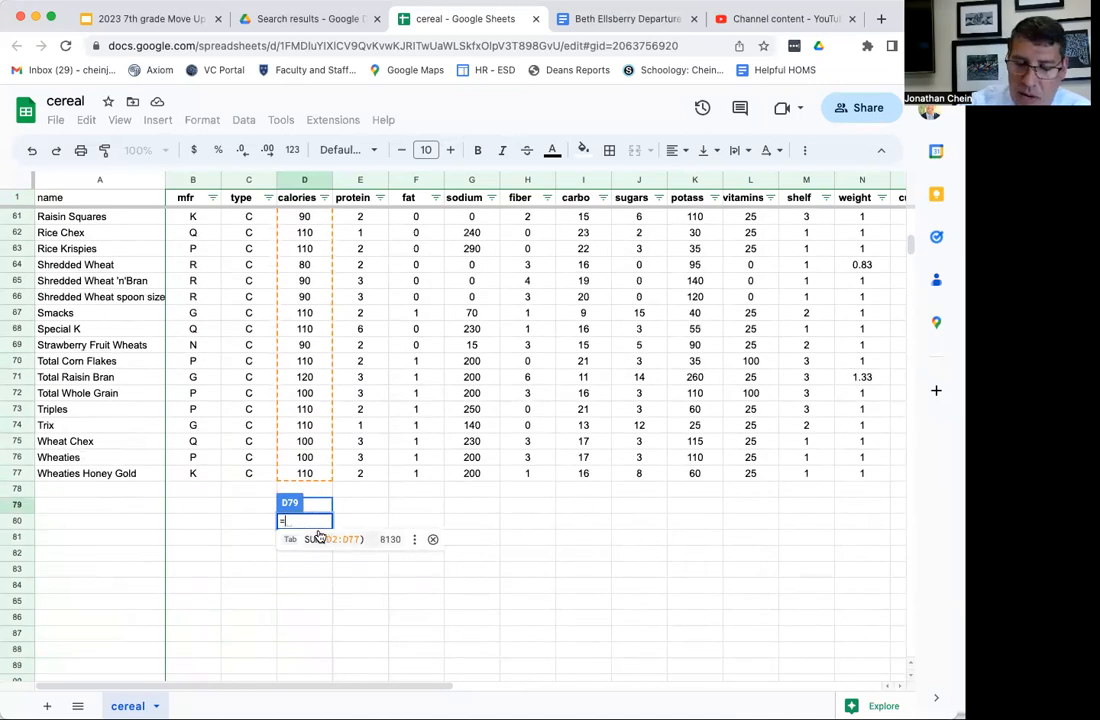
text(aver)
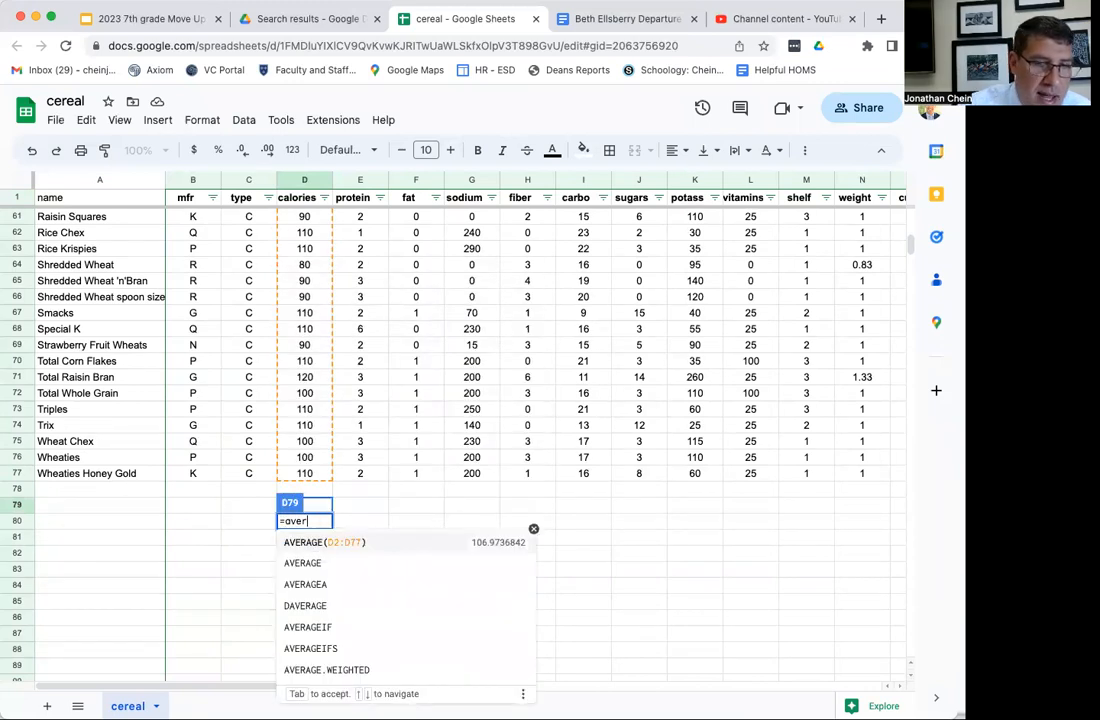
click(312, 548)
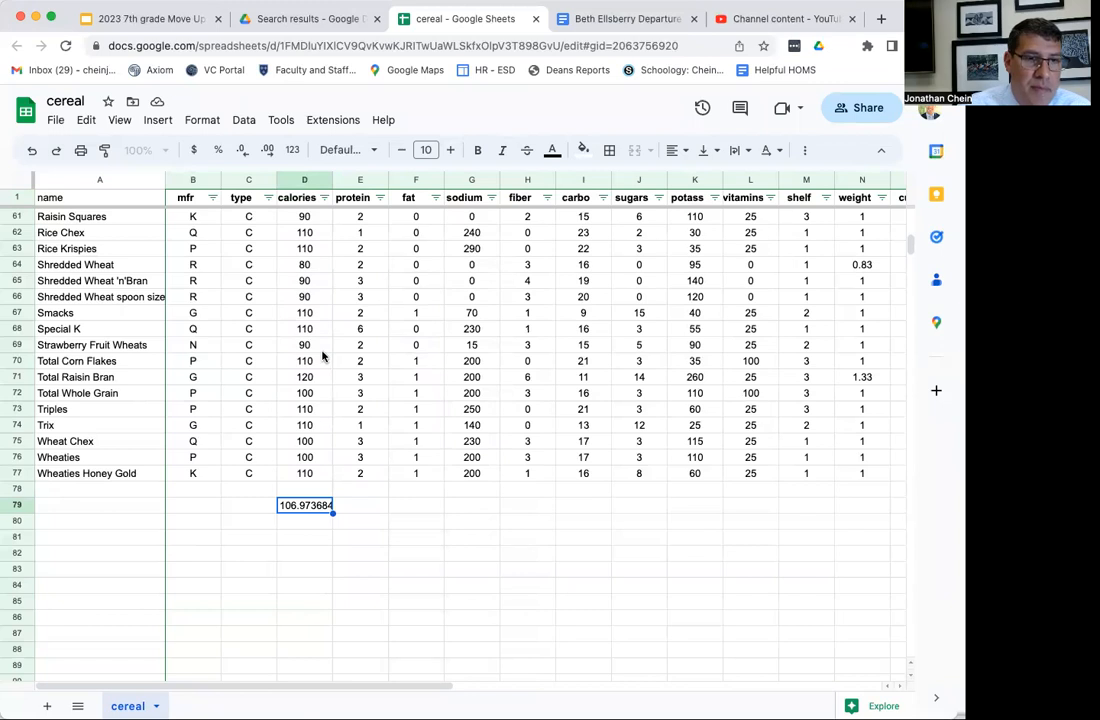
Reduce the displayed decimals of the calories average in D79 to one decimal place.
click(249, 158)
click(249, 158)
click(312, 521)
click(320, 507)
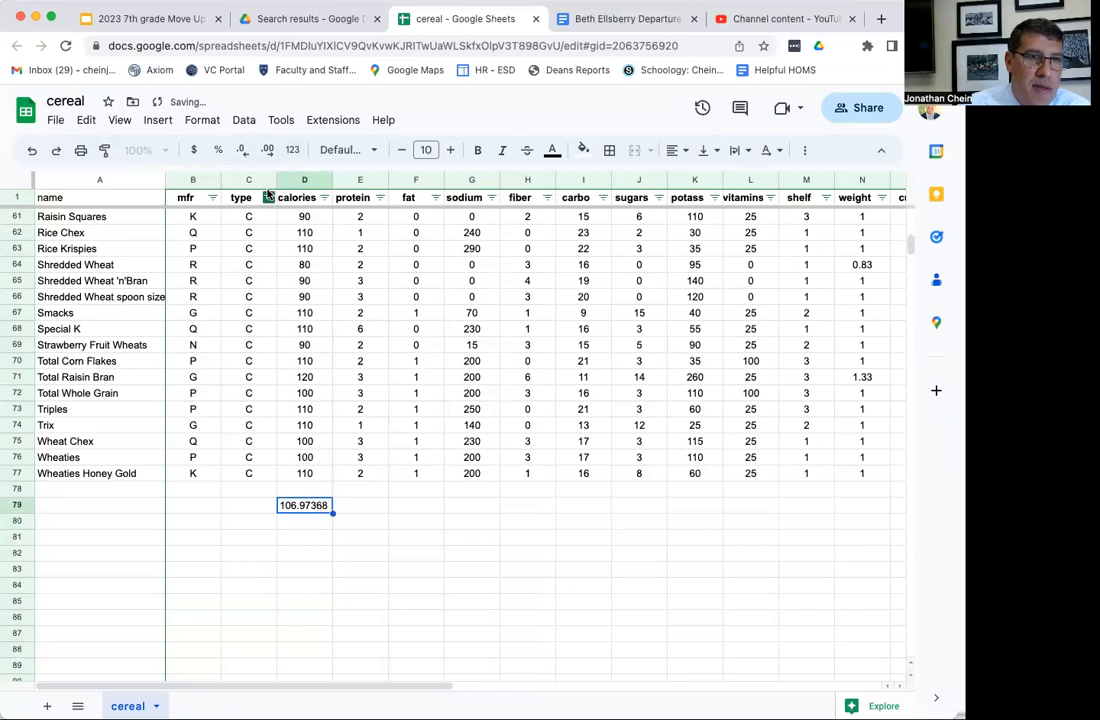
click(245, 157)
click(246, 159)
click(246, 158)
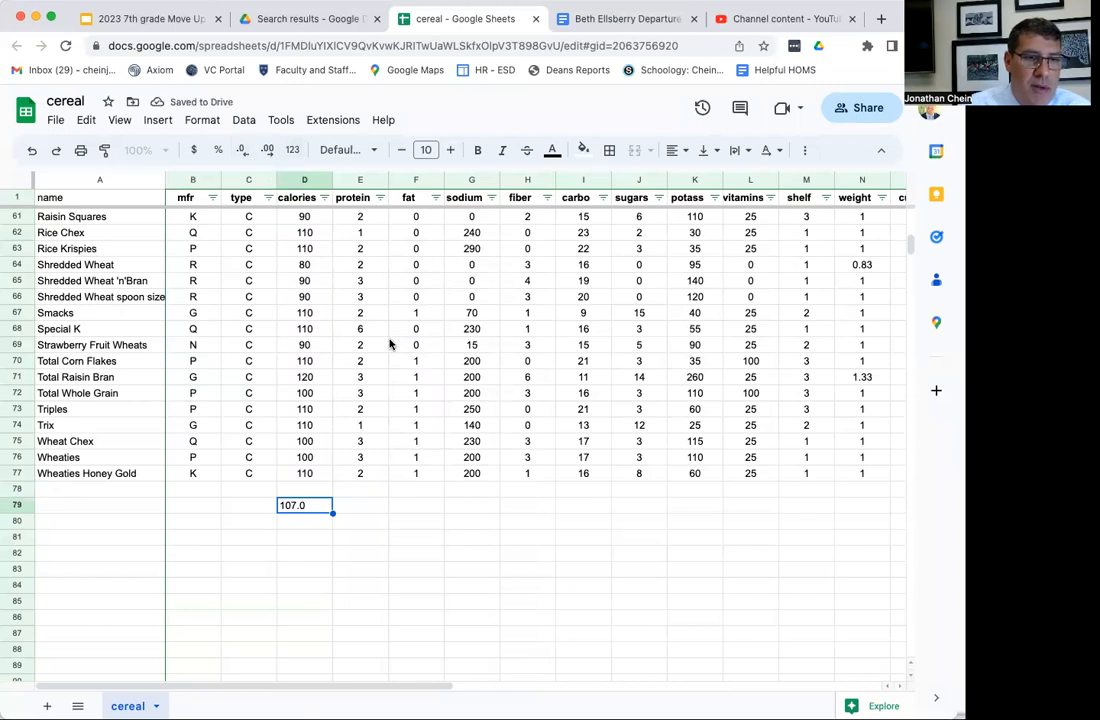
Fill the average formula from D79 across row 79 through the weight column, N79.
click(312, 551)
click(322, 508)
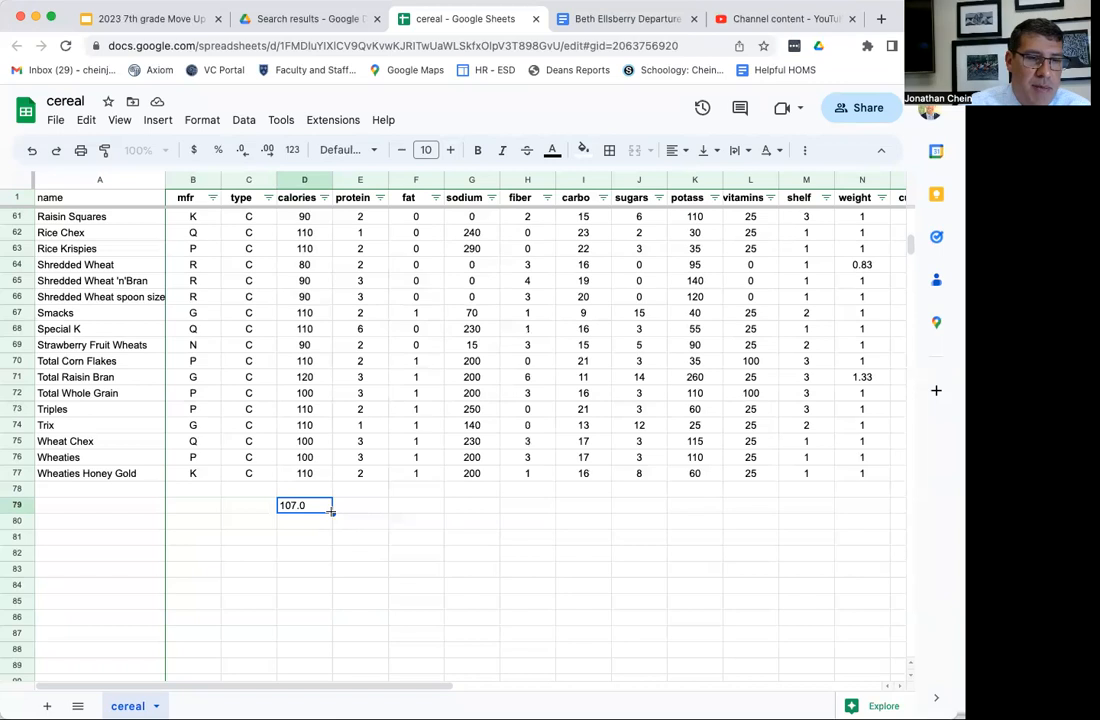
drag(331, 511, 352, 512)
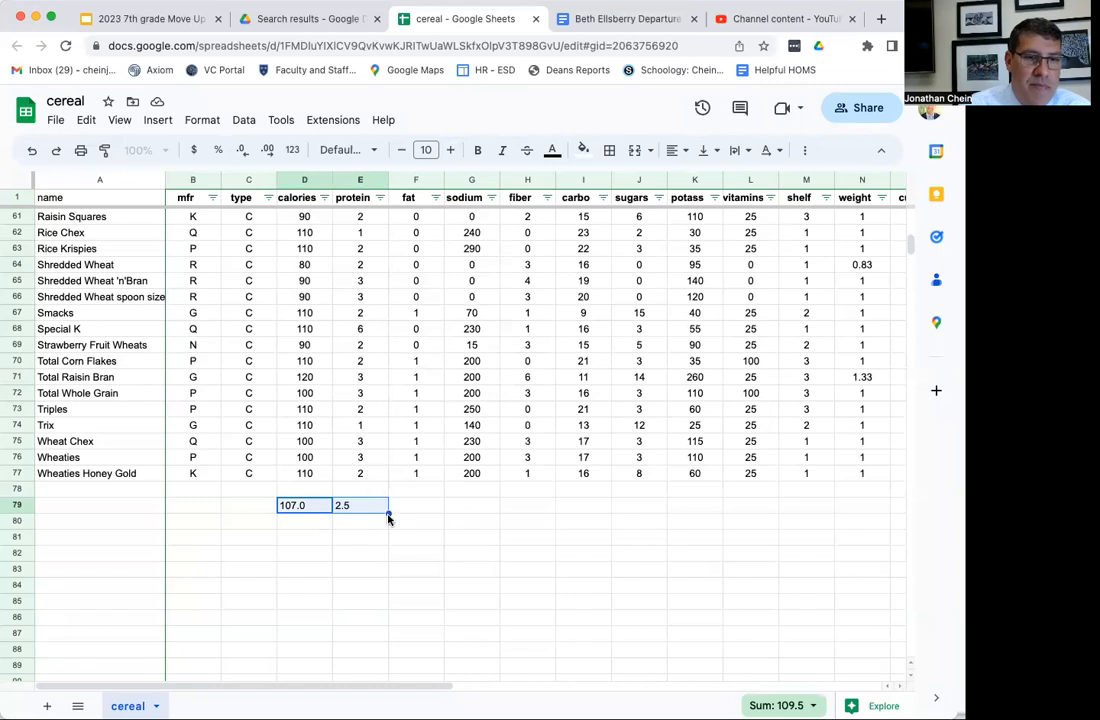
drag(388, 513, 842, 510)
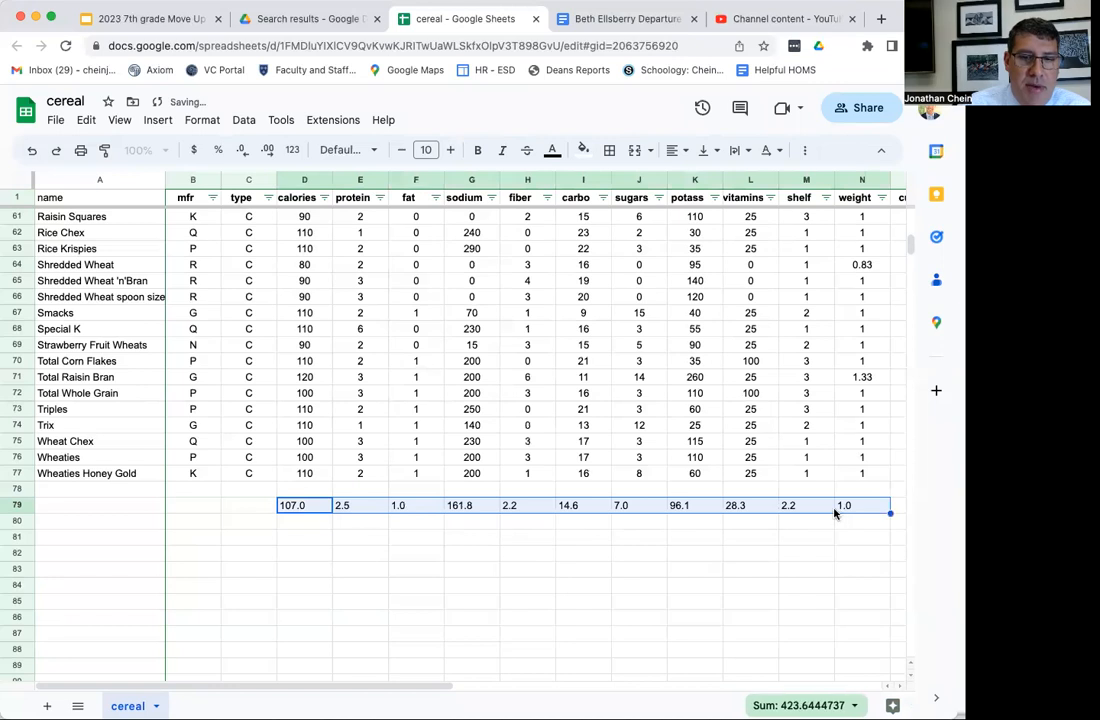
scroll(697, 545, up, 20)
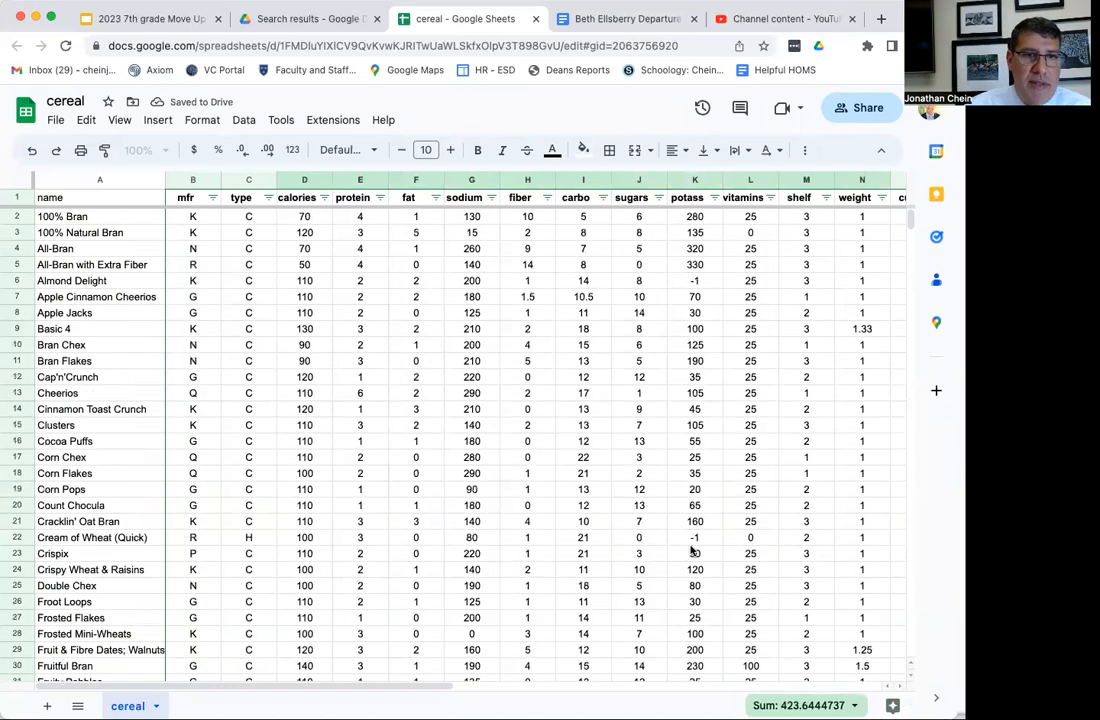
scroll(690, 549, down, 20)
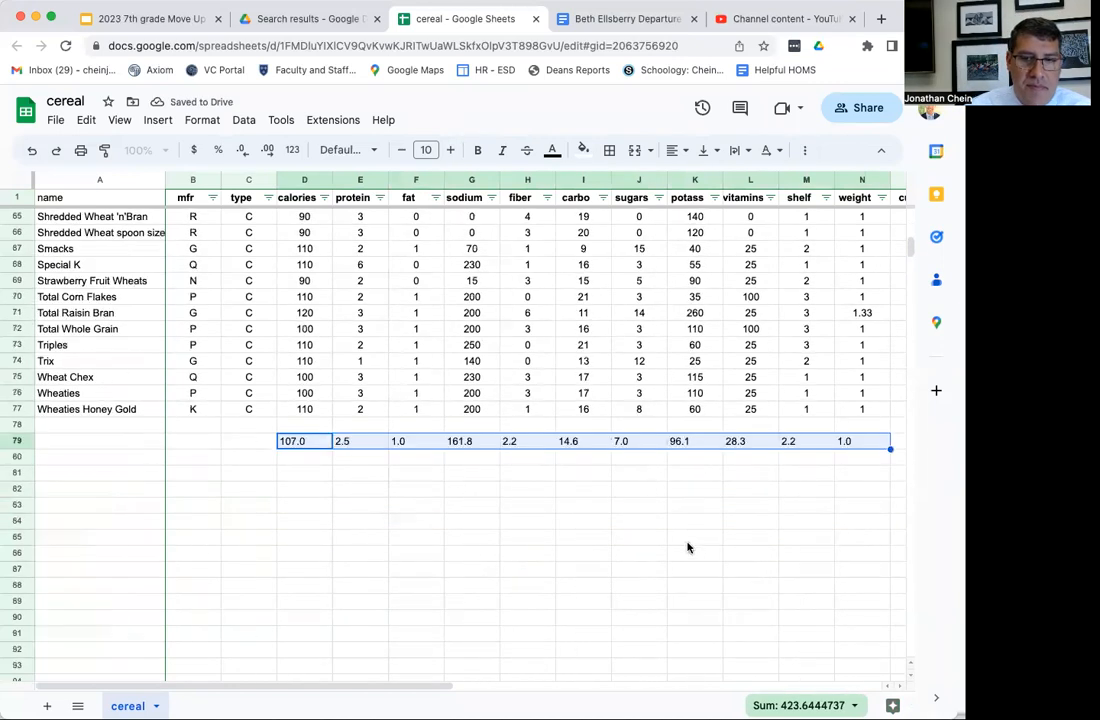
Label the averages row by entering "All averages" in cell A79.
click(645, 524)
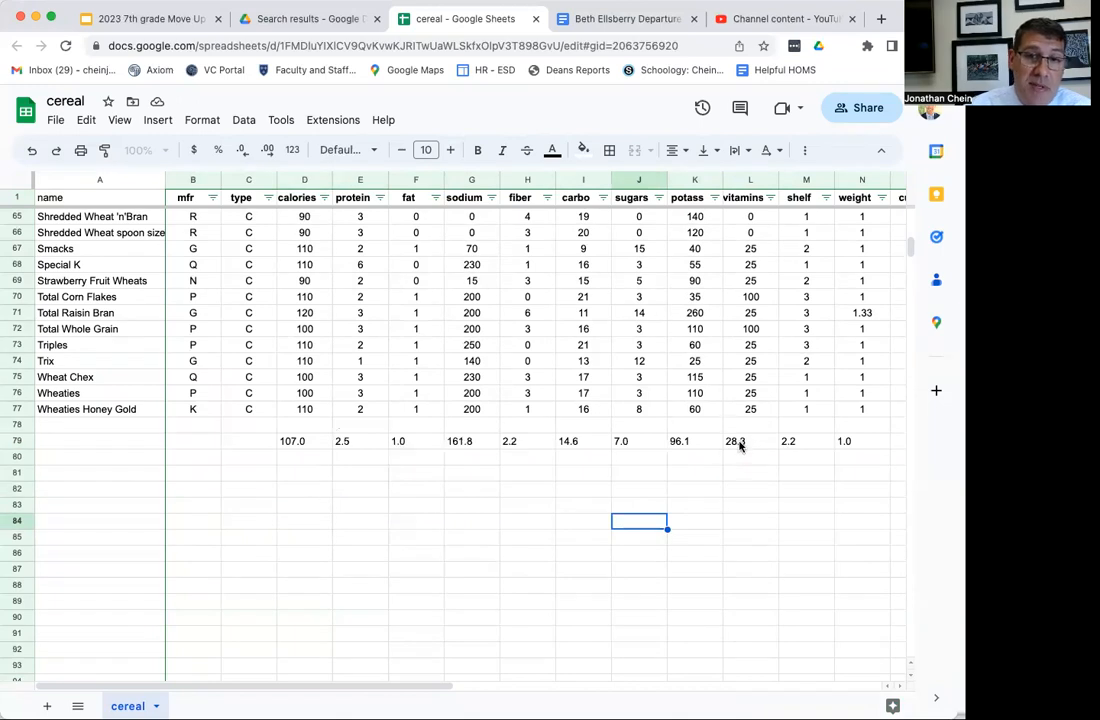
scroll(740, 447, up, 15)
scroll(740, 451, up, 6)
scroll(740, 451, down, 20)
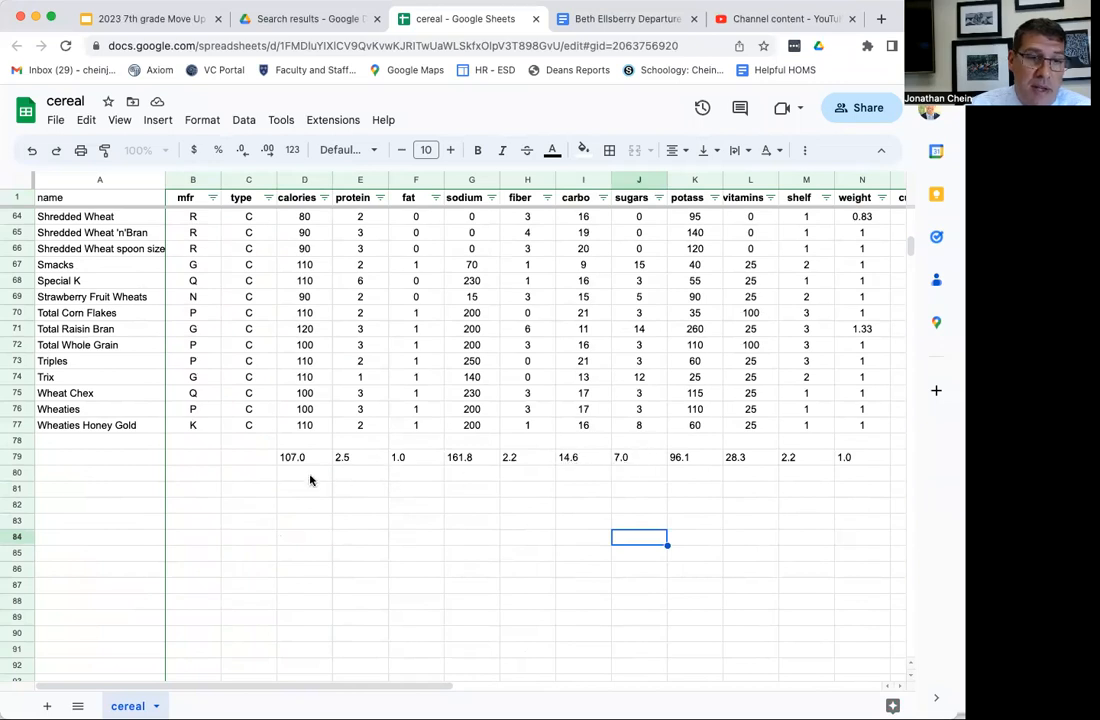
drag(306, 460, 840, 460)
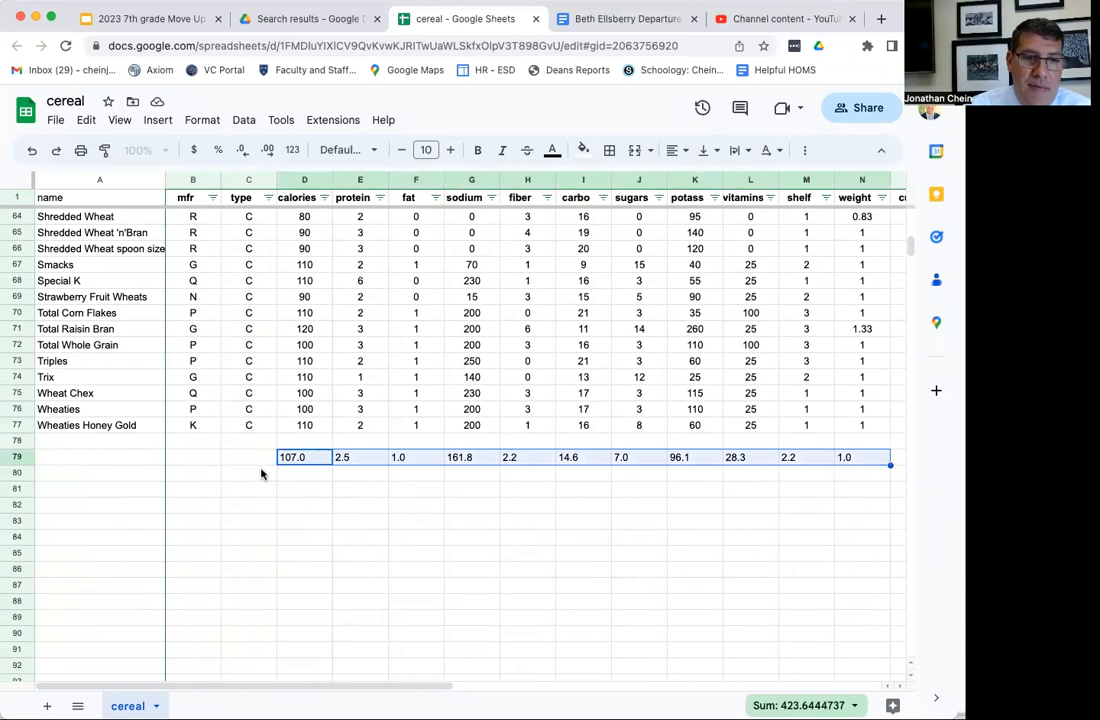
click(138, 463)
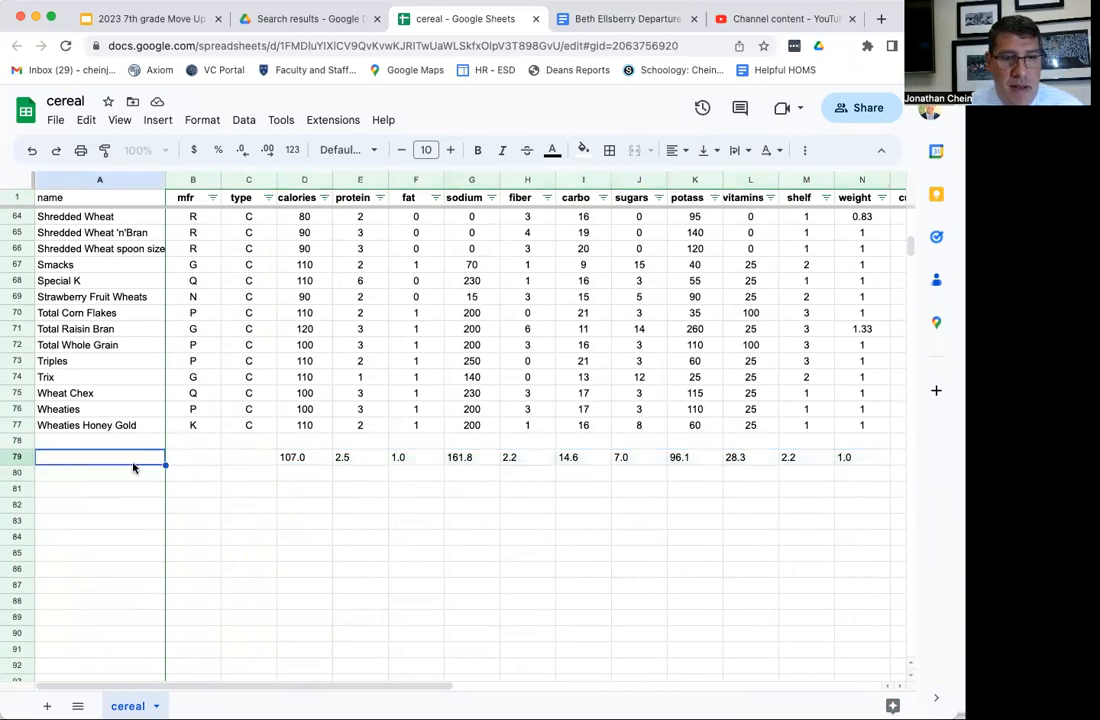
text(All )
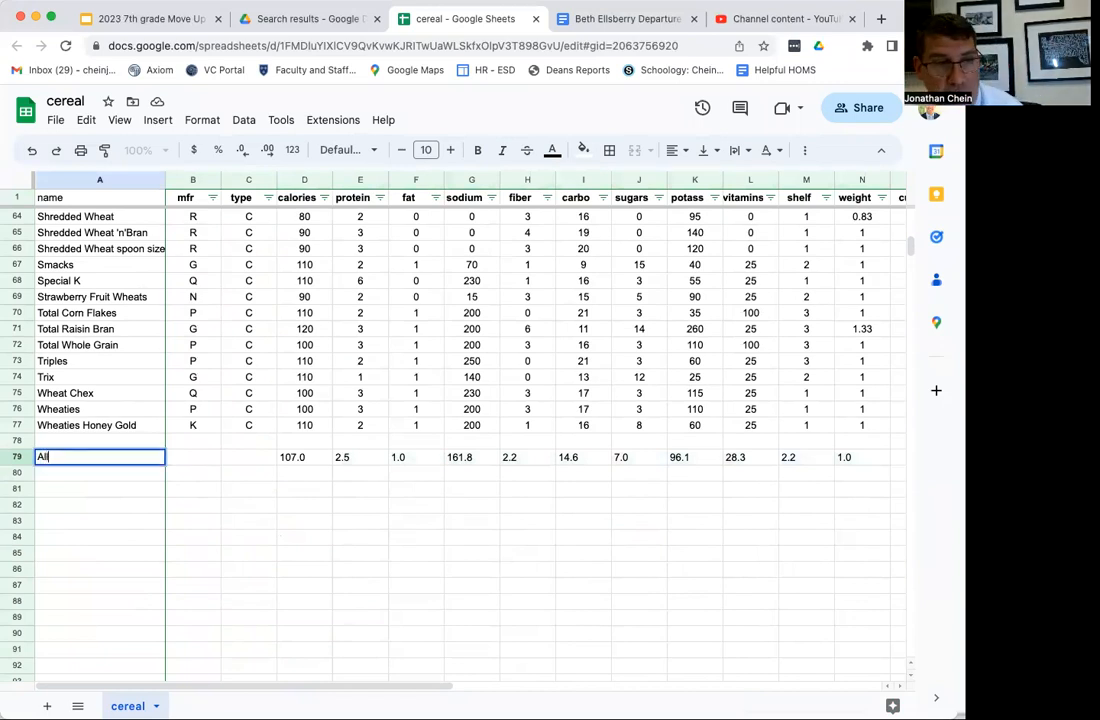
text(averages)
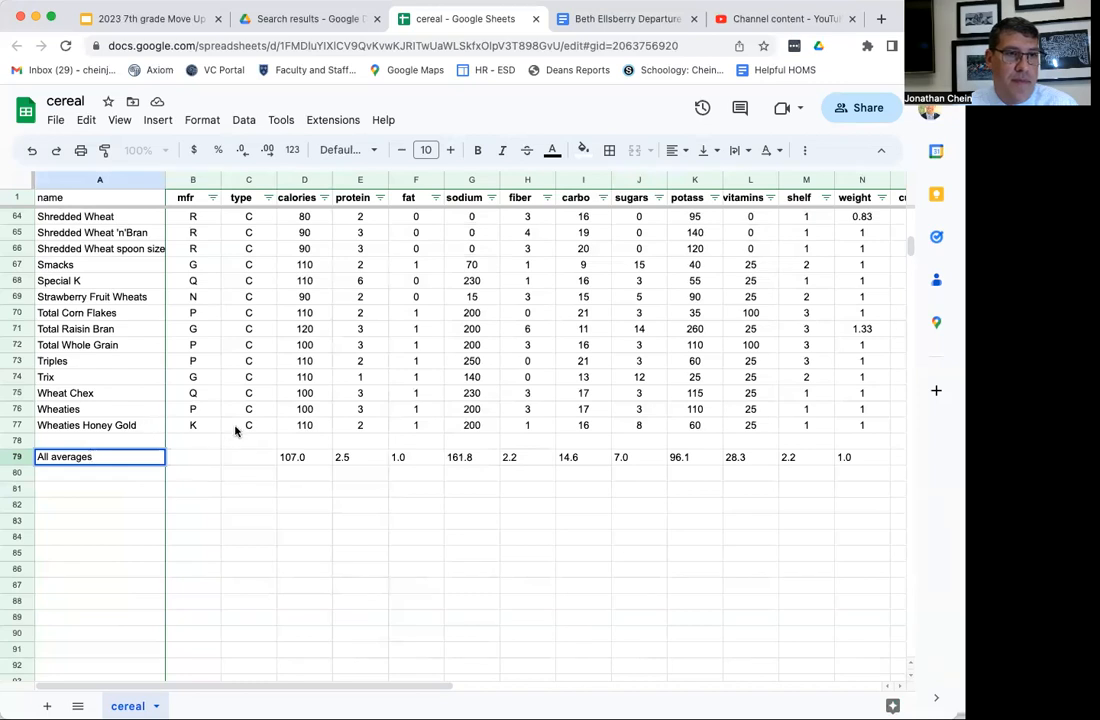
Sort the cereal data by the mfr column from A to Z.
click(212, 198)
click(240, 222)
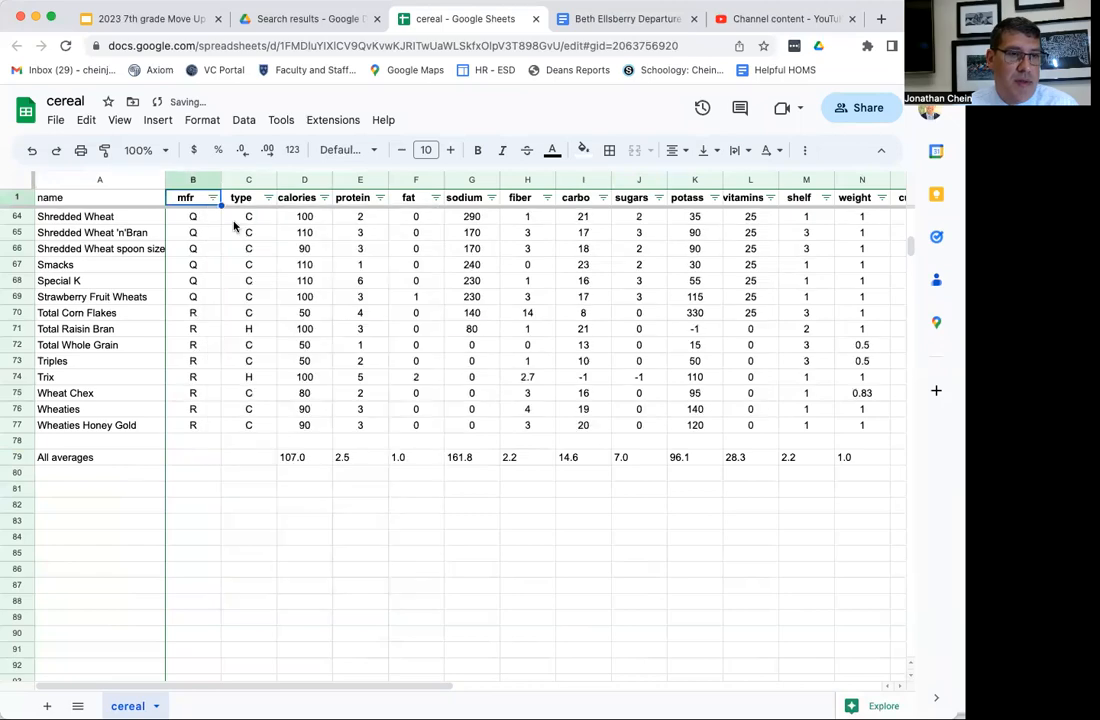
scroll(198, 295, up, 20)
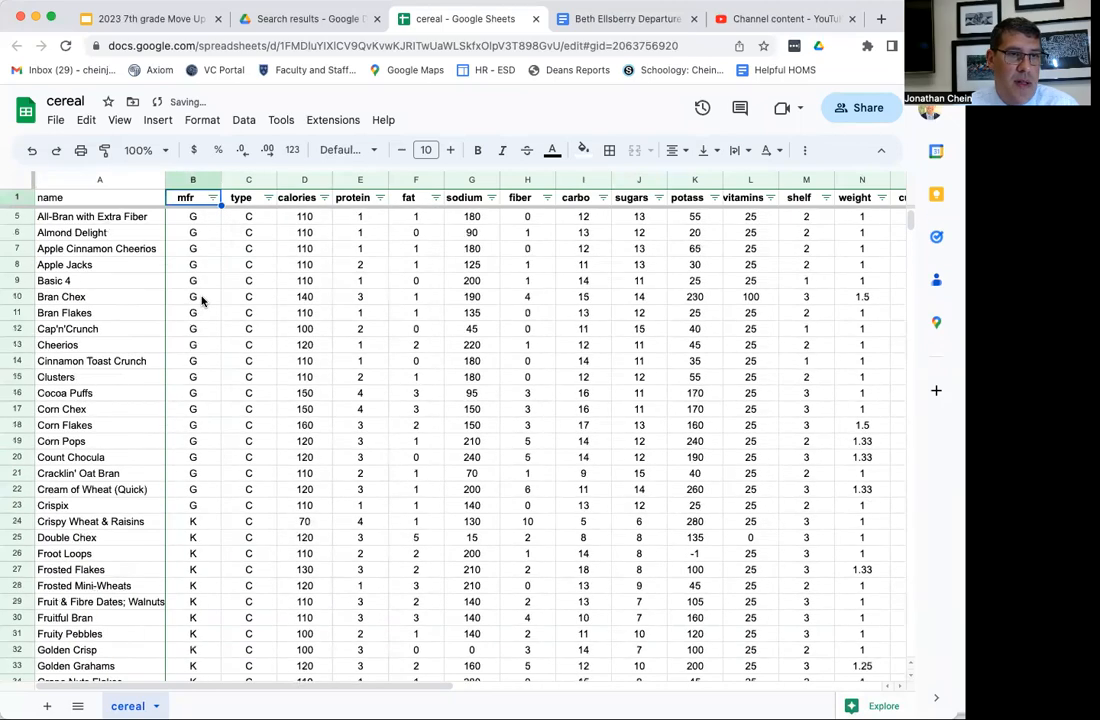
scroll(203, 298, down, 20)
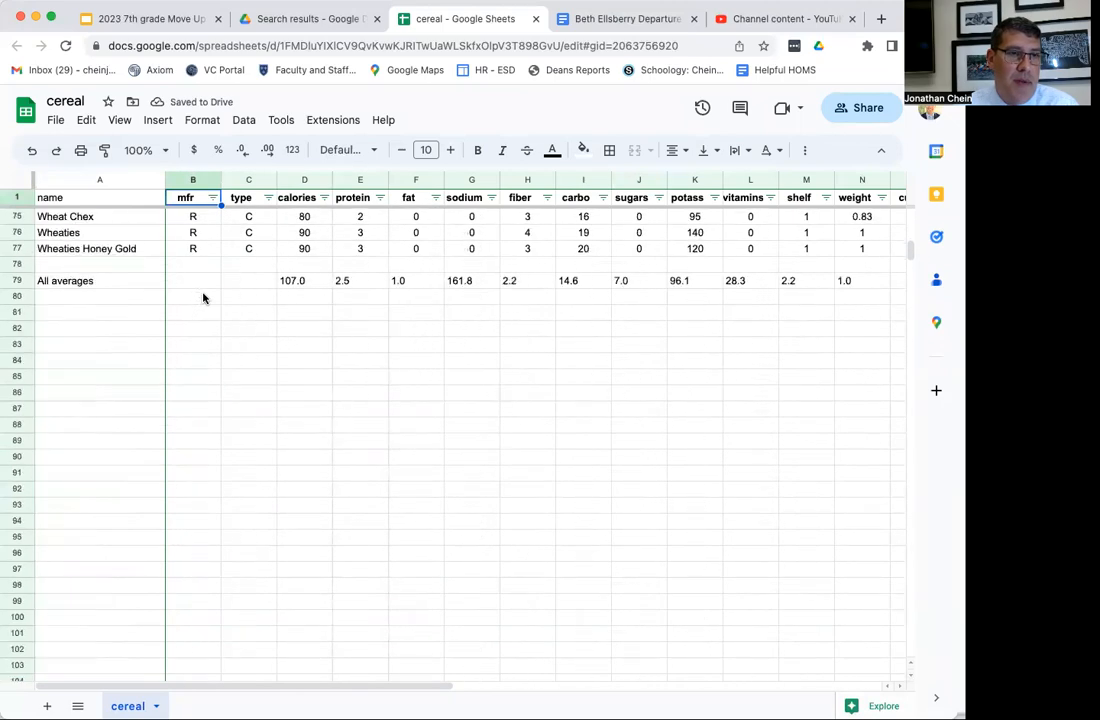
Enter the row label "General Mills Cereal" in cell A80, below the All averages label.
scroll(147, 313, up, 7)
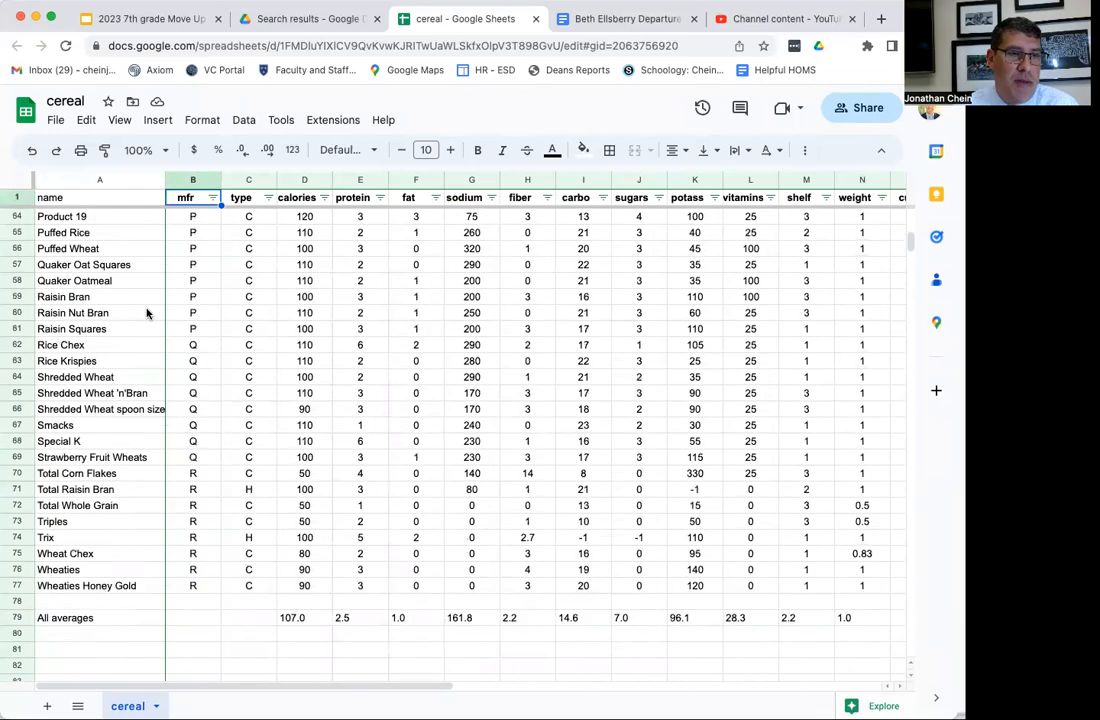
scroll(147, 313, down, 1)
scroll(147, 313, up, 9)
scroll(147, 313, down, 16)
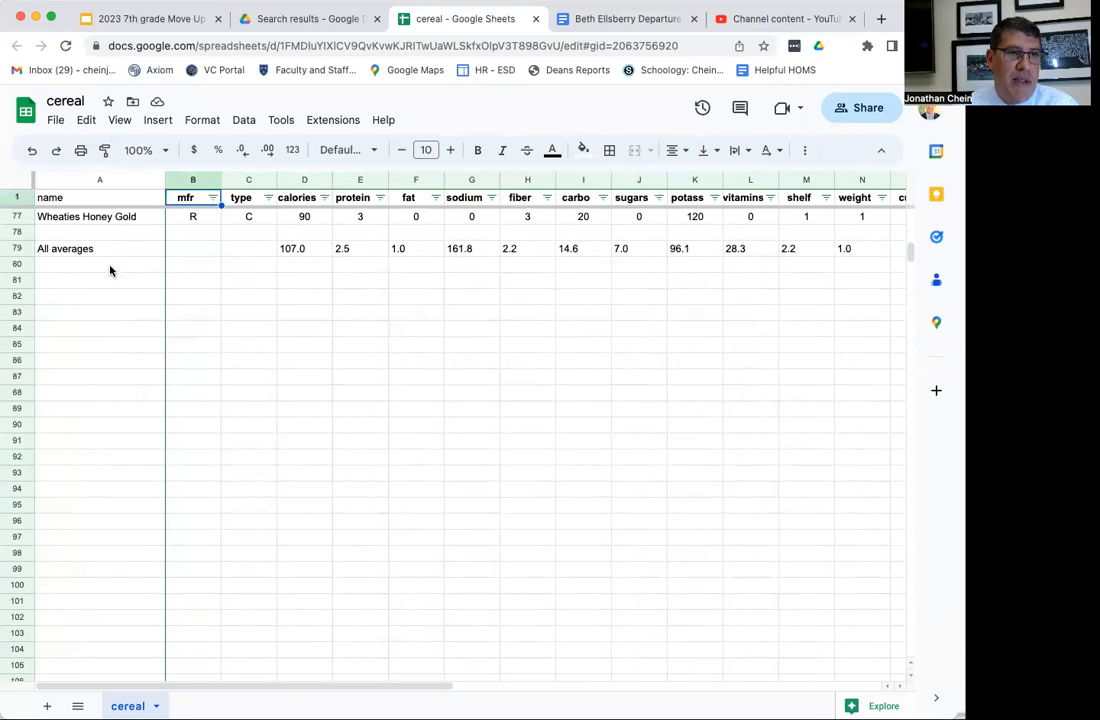
click(107, 270)
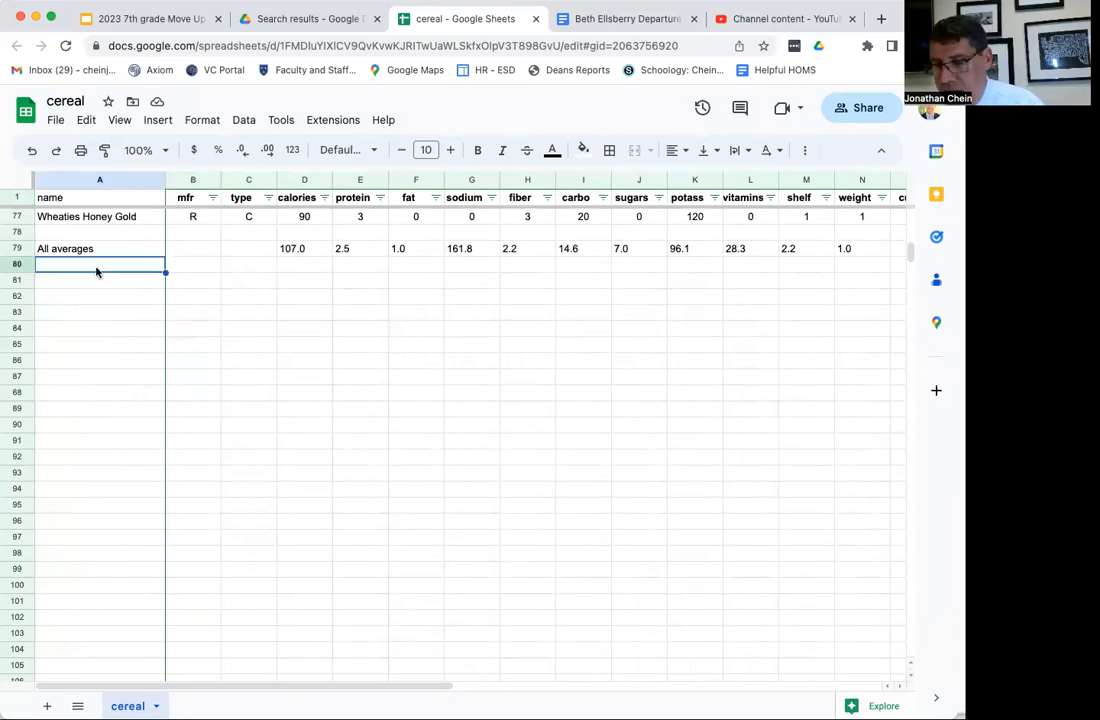
text(Geb)
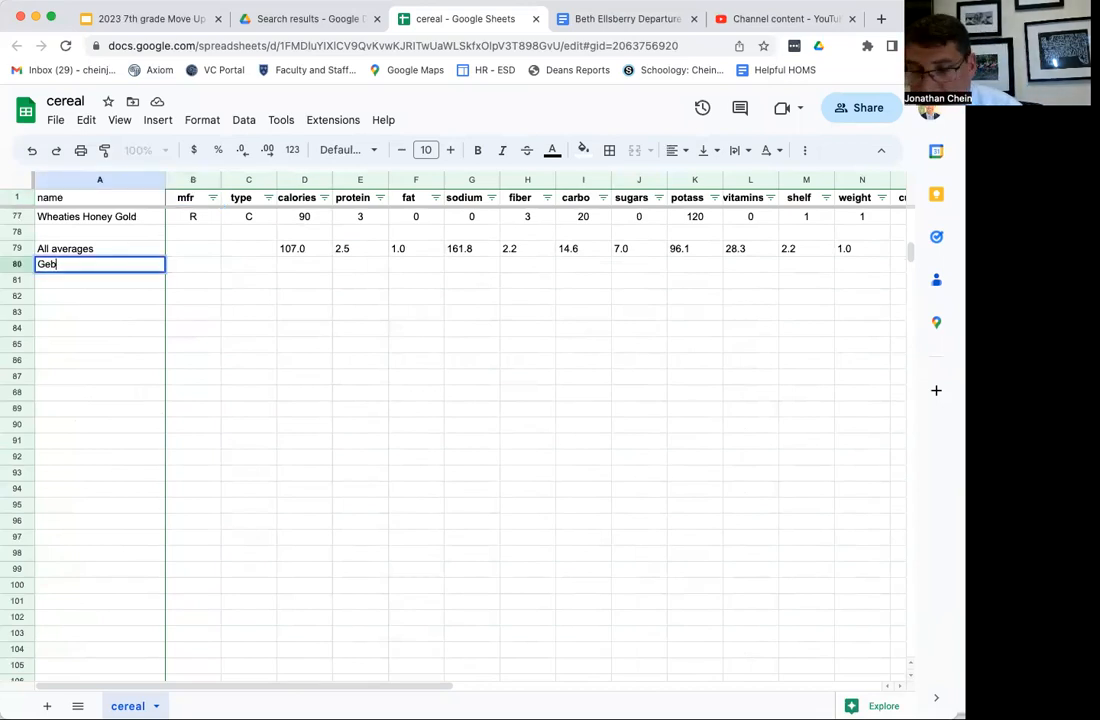
key(BackSpace)
text(nera)
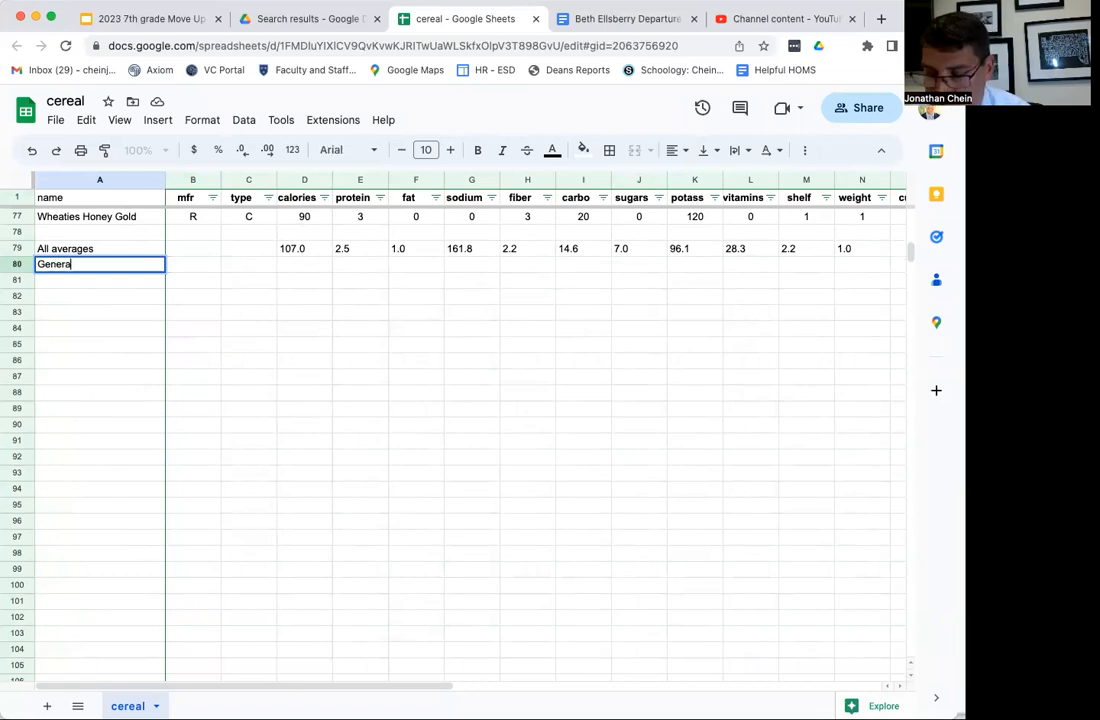
text(l Mills Cereal)
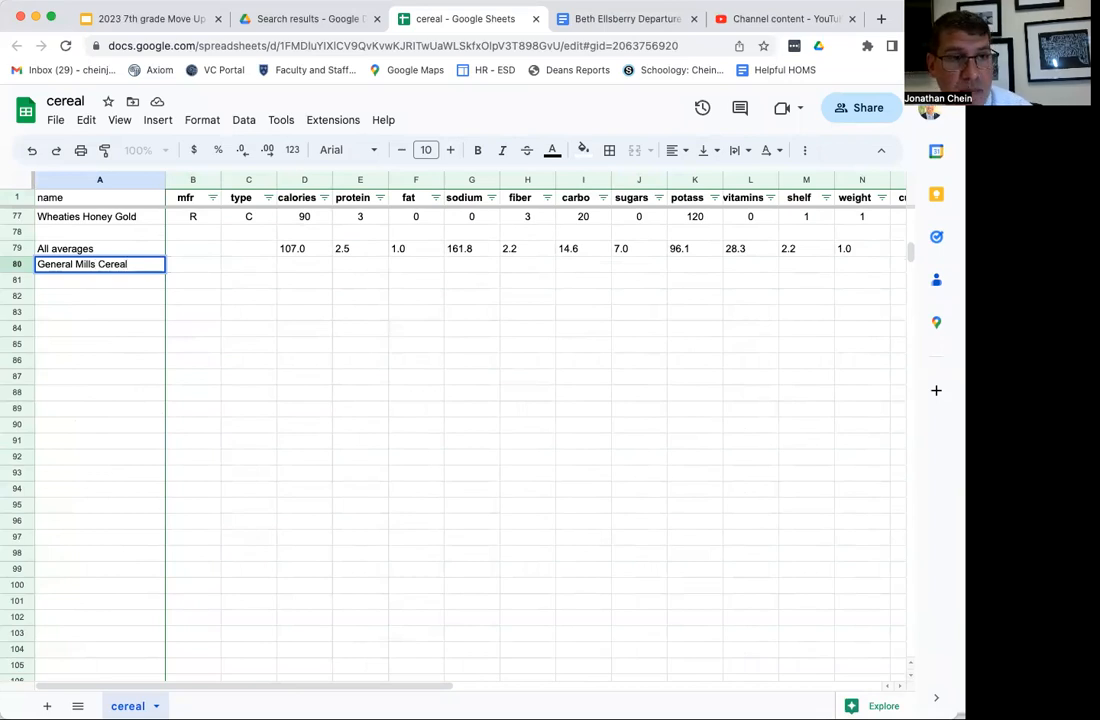
click(256, 391)
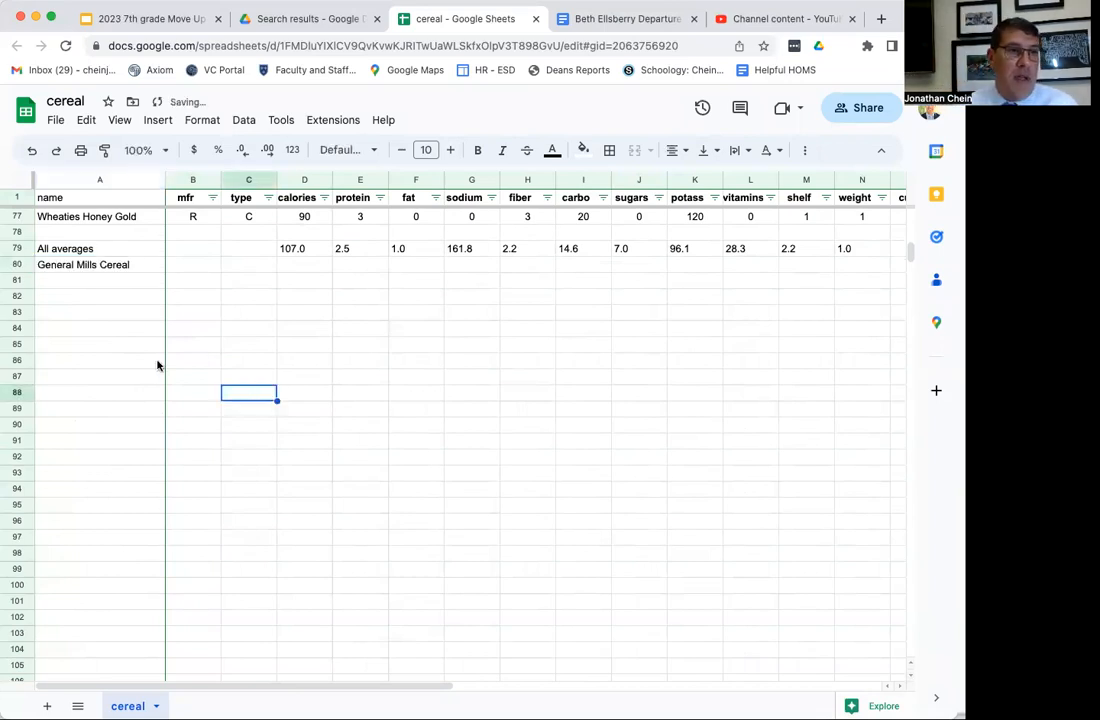
Average the calories of the manufacturer G cereals in cell D80 with the formula =average(D2:D23).
scroll(160, 363, up, 15)
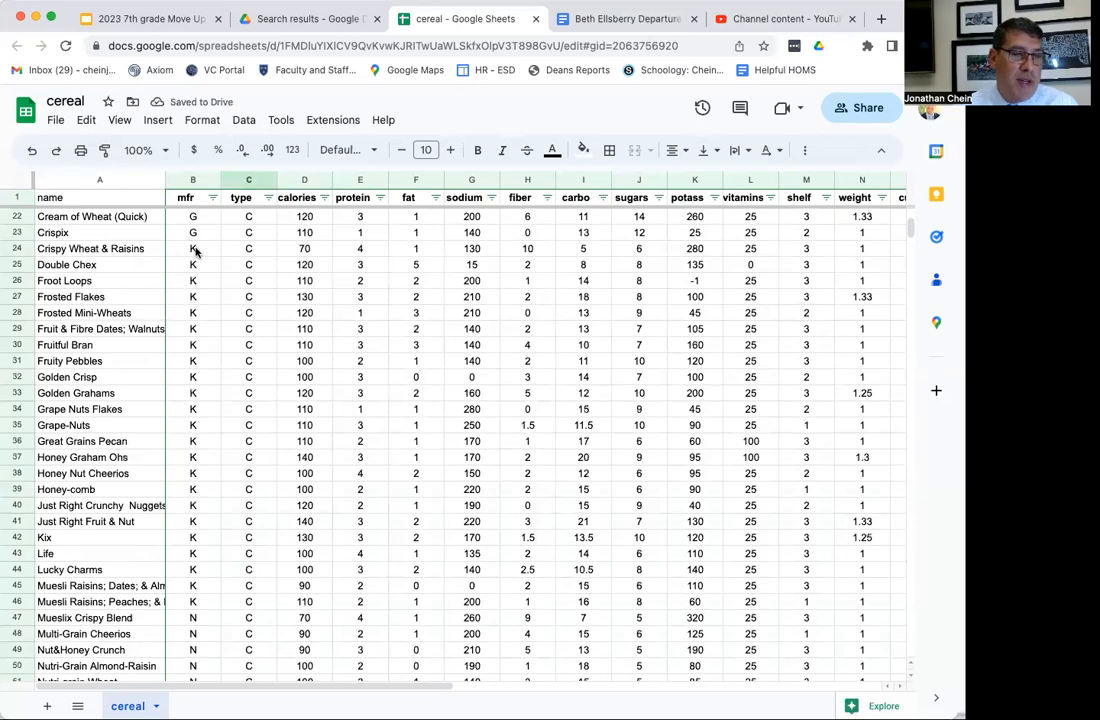
scroll(193, 262, up, 5)
scroll(195, 272, down, 10)
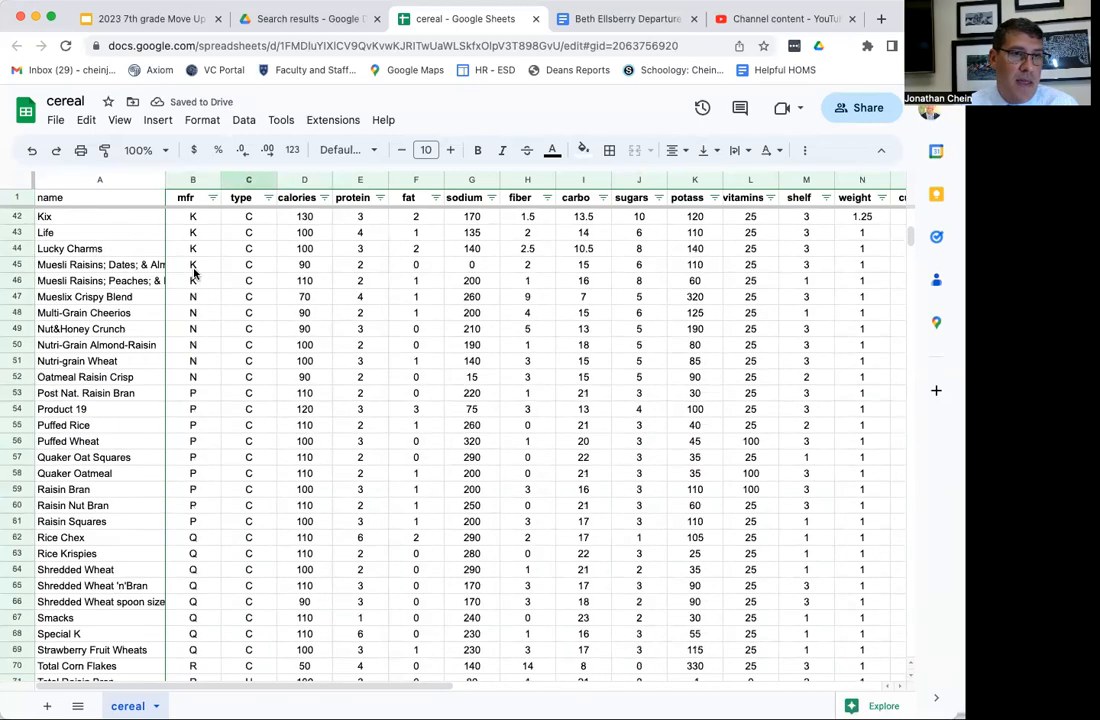
scroll(197, 276, up, 8)
scroll(197, 276, down, 16)
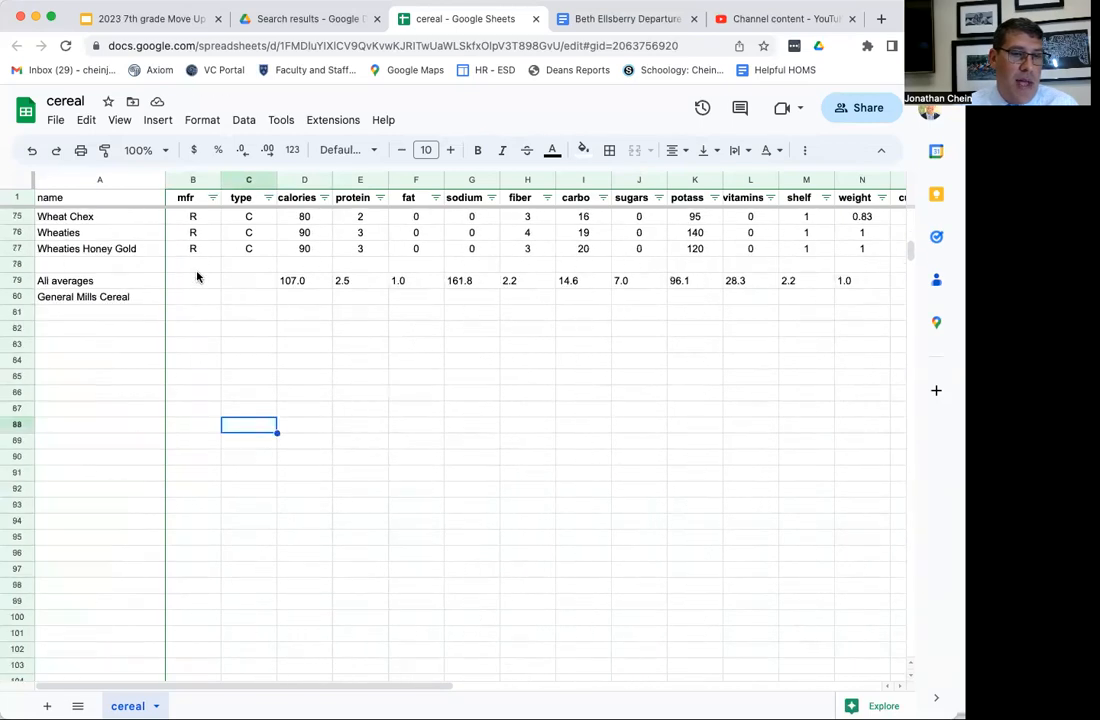
scroll(197, 276, up, 1)
click(310, 330)
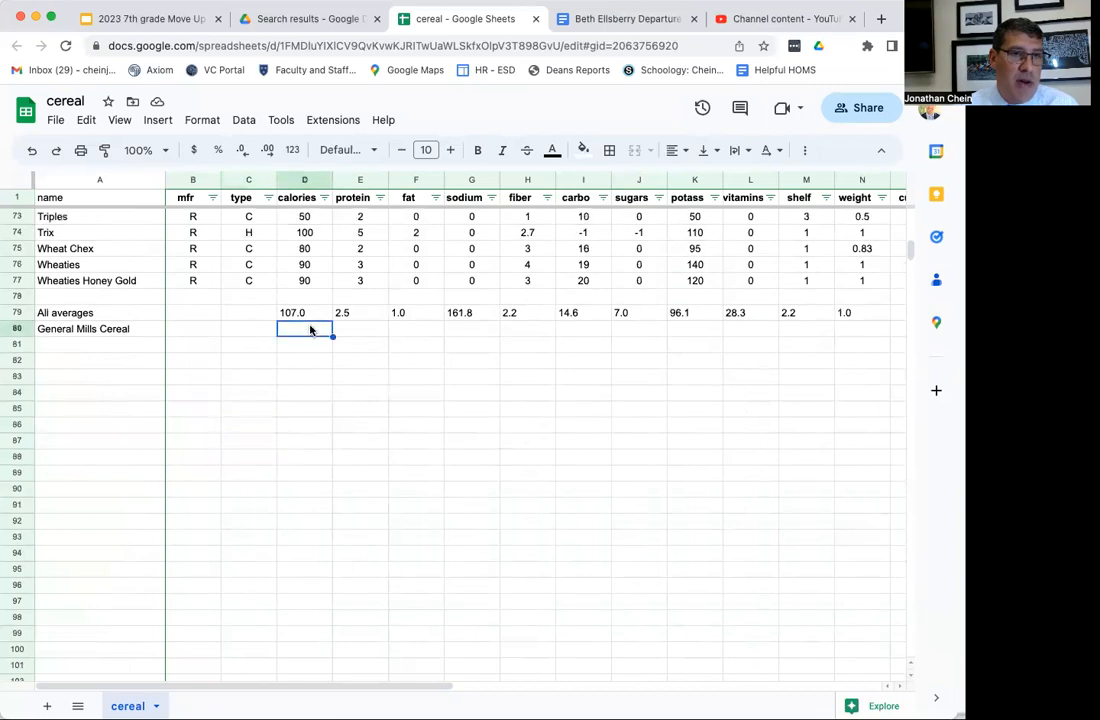
text(=av)
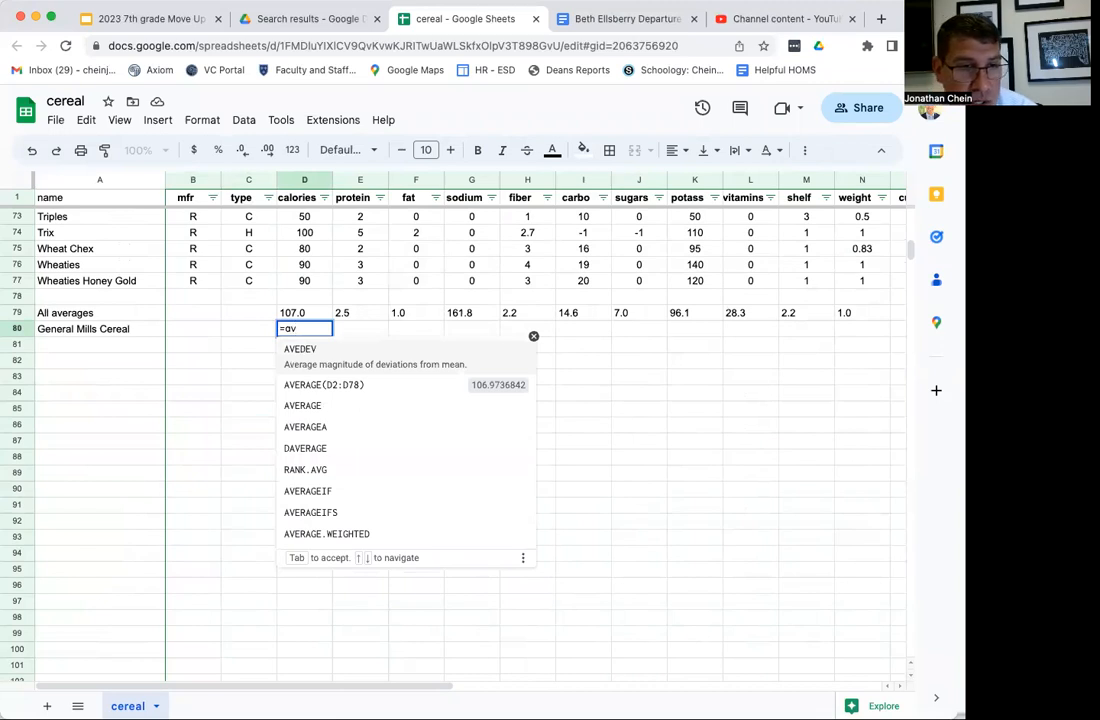
text(era)
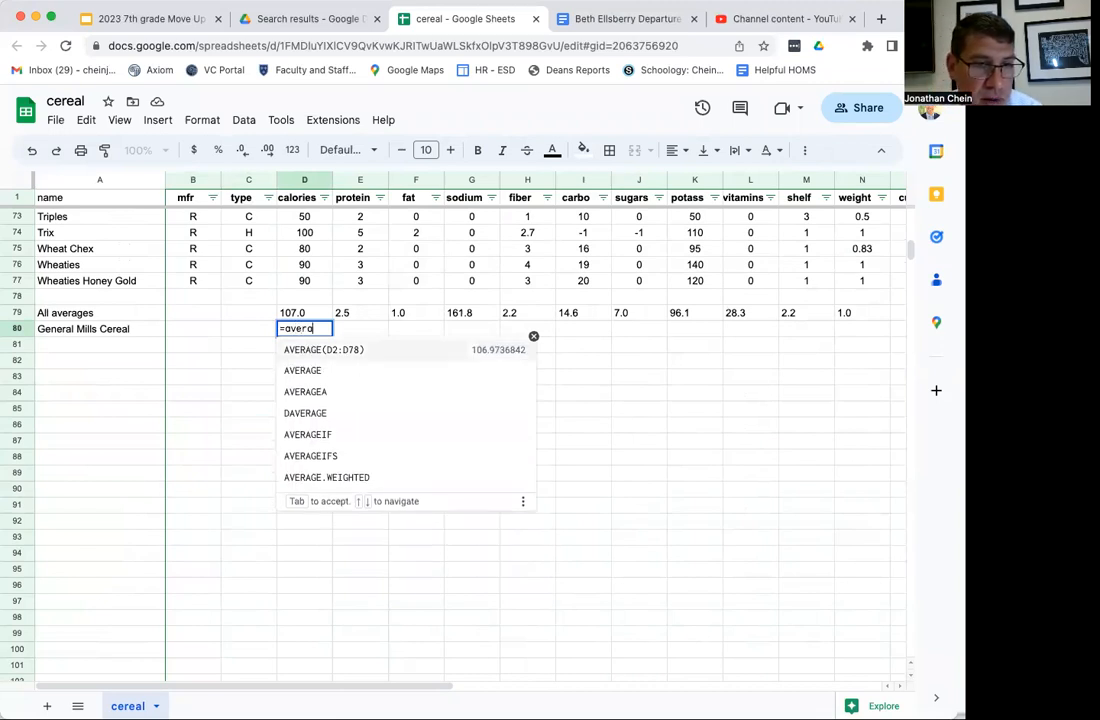
text(ge()
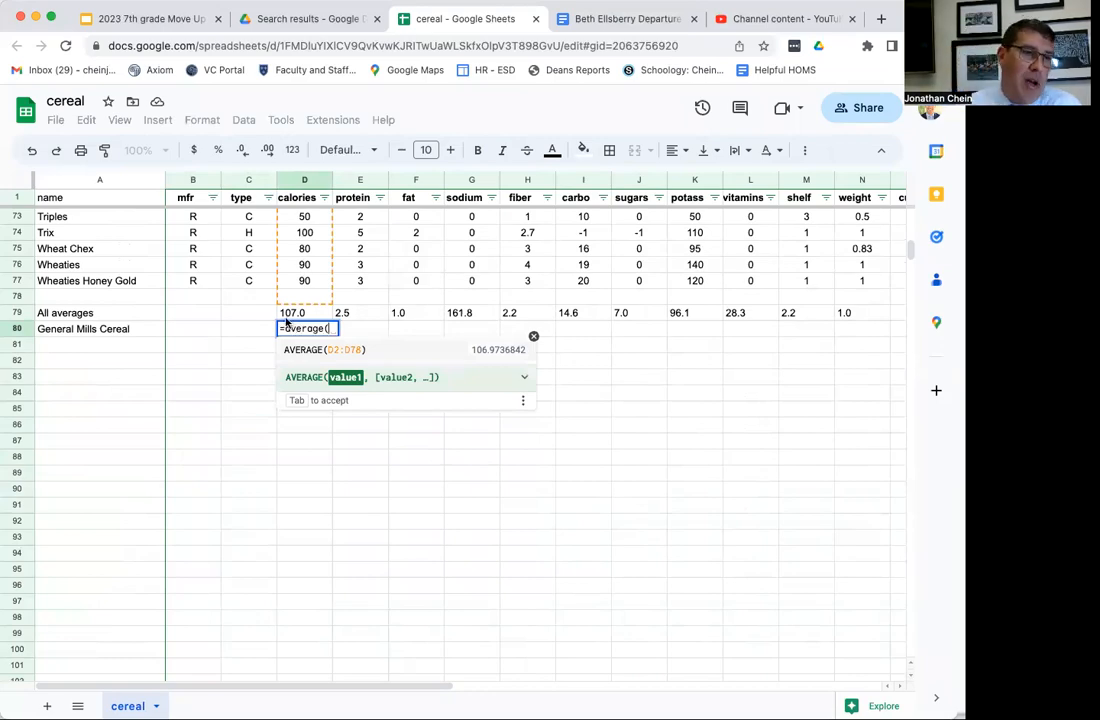
click(285, 300)
scroll(290, 305, up, 15)
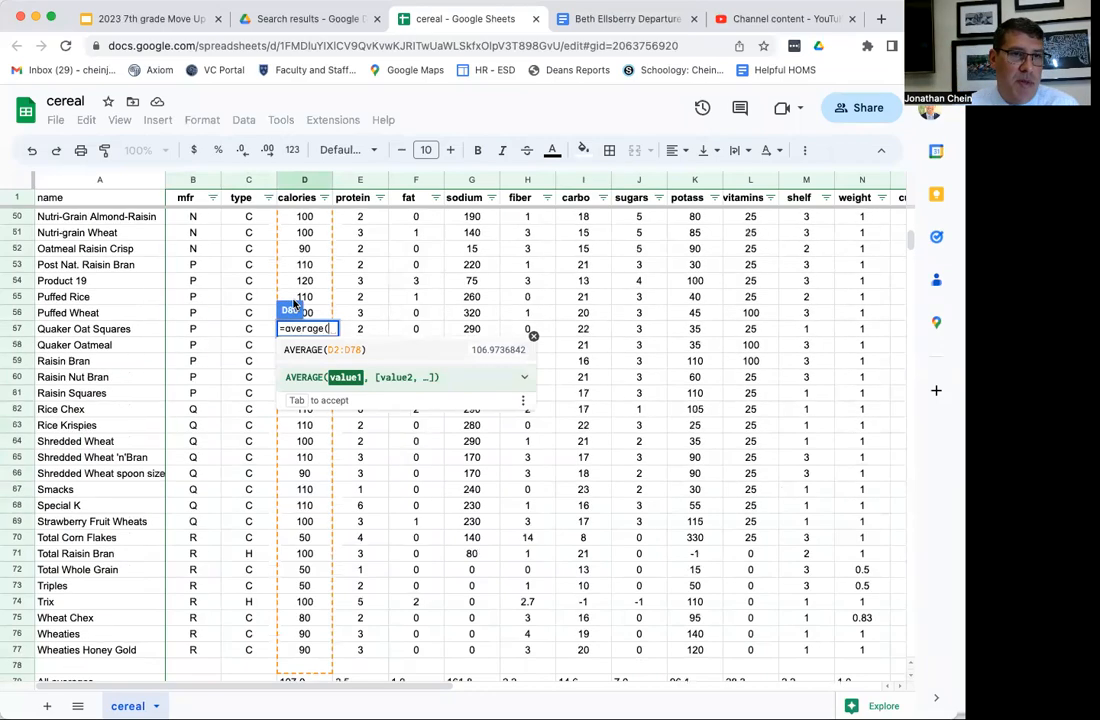
scroll(293, 302, up, 8)
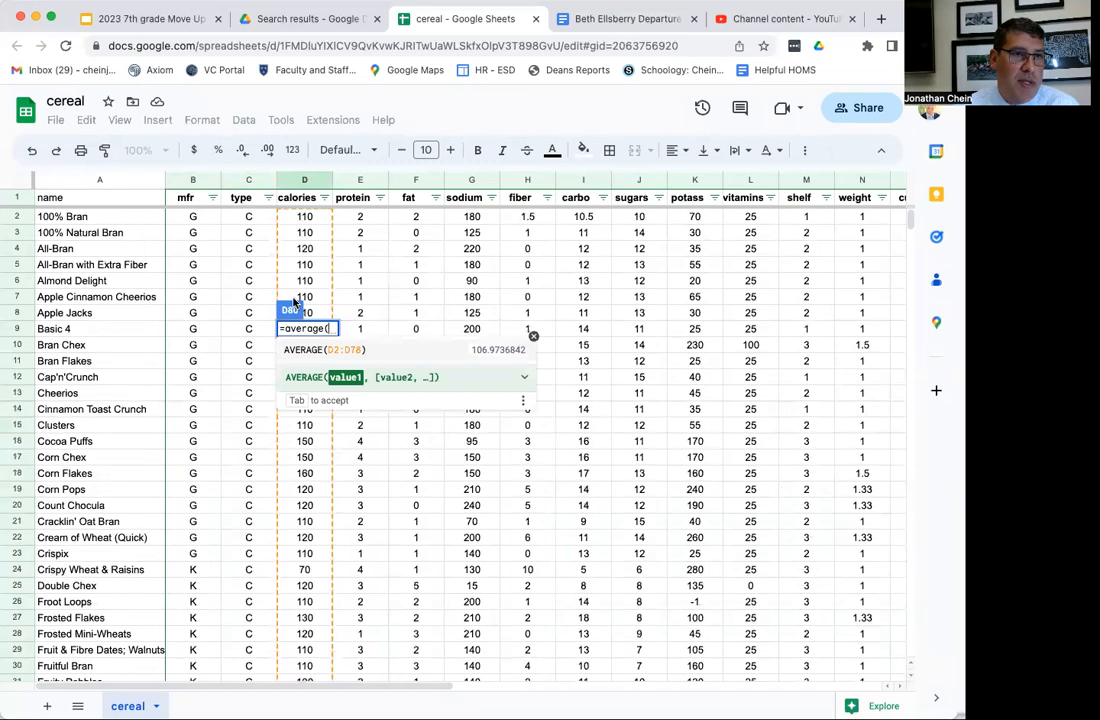
drag(307, 222, 281, 555)
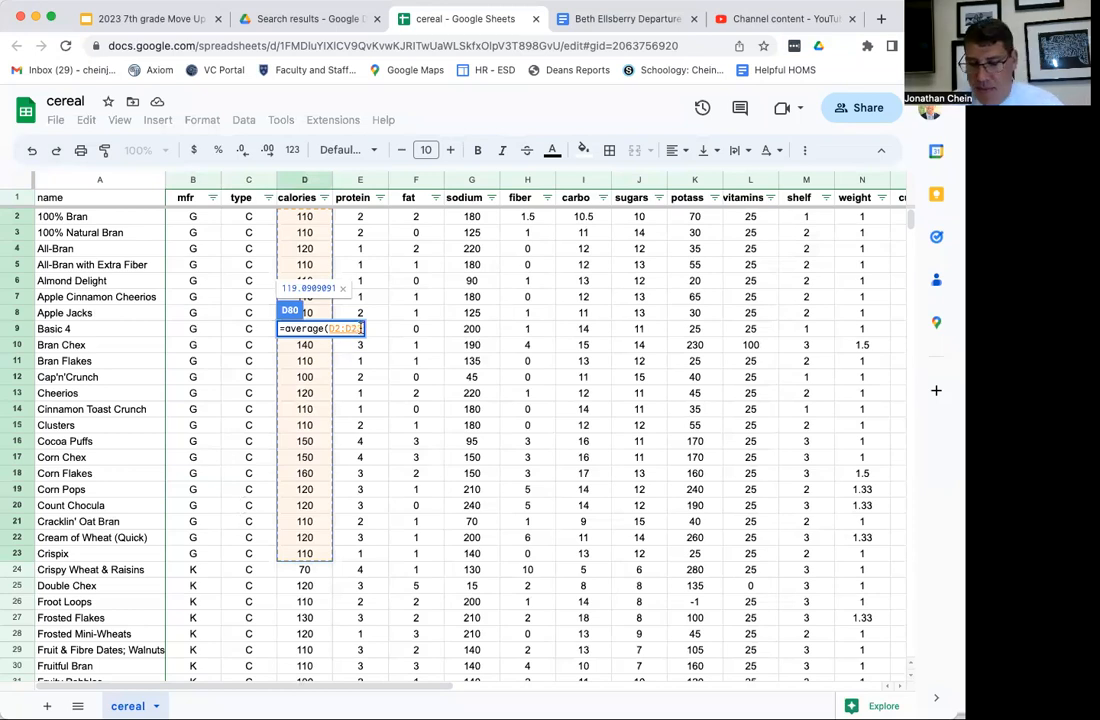
text())
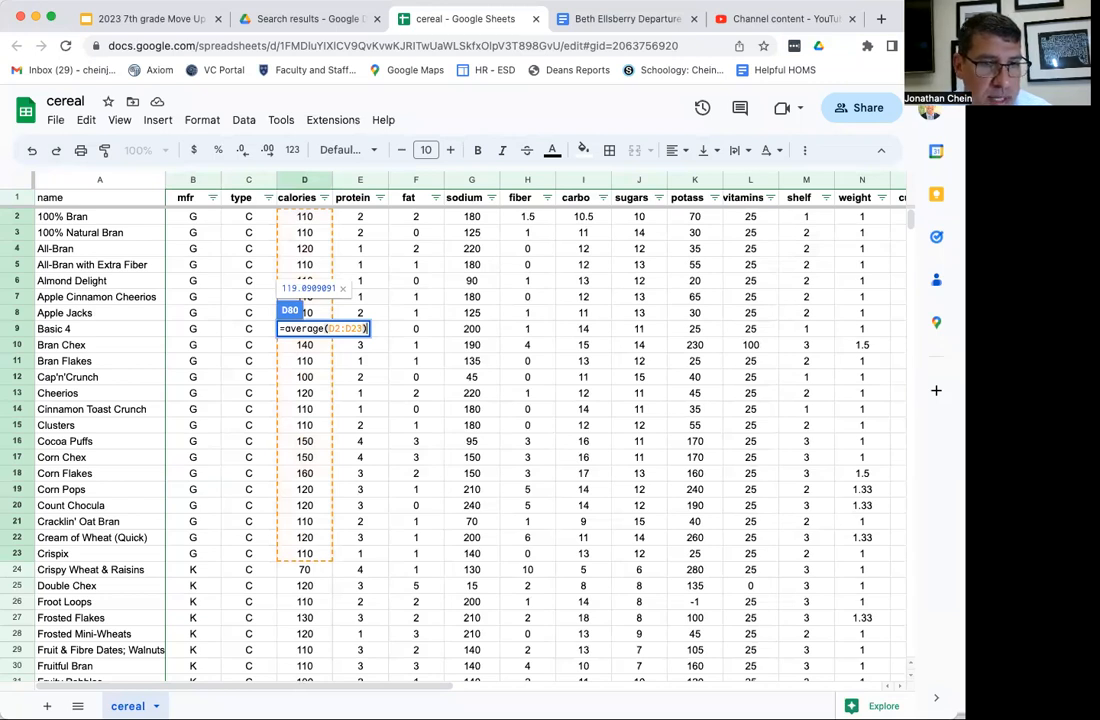
key(Return)
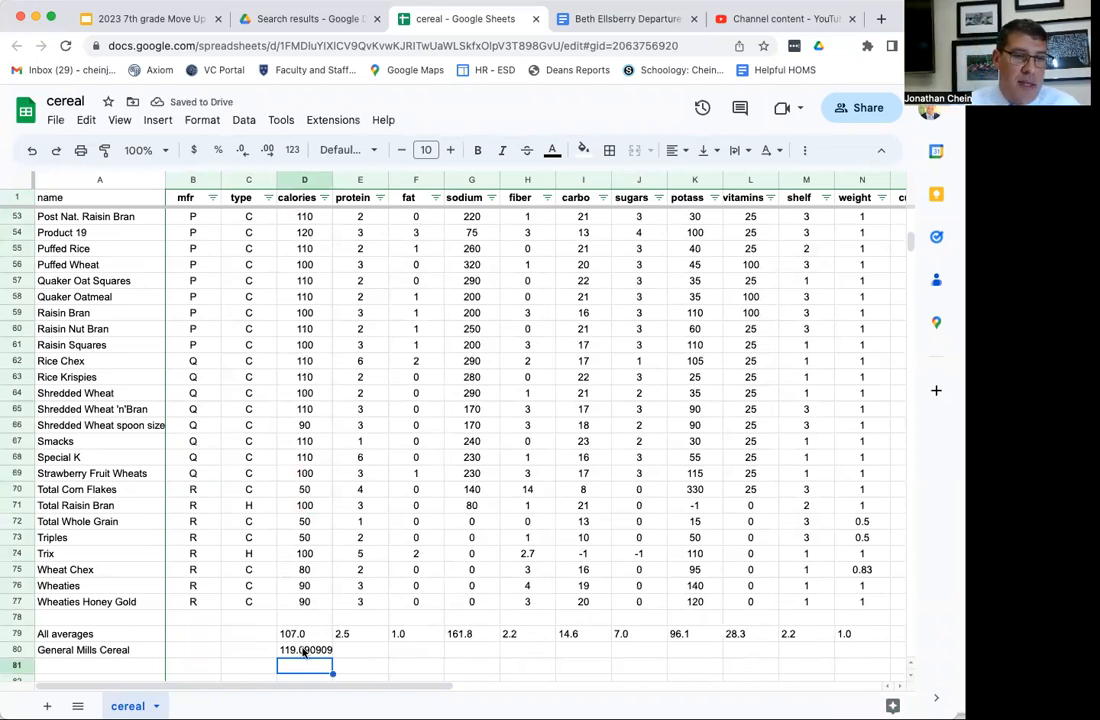
Reduce the displayed decimals of the General Mills calories average in D80 to one decimal place.
click(305, 651)
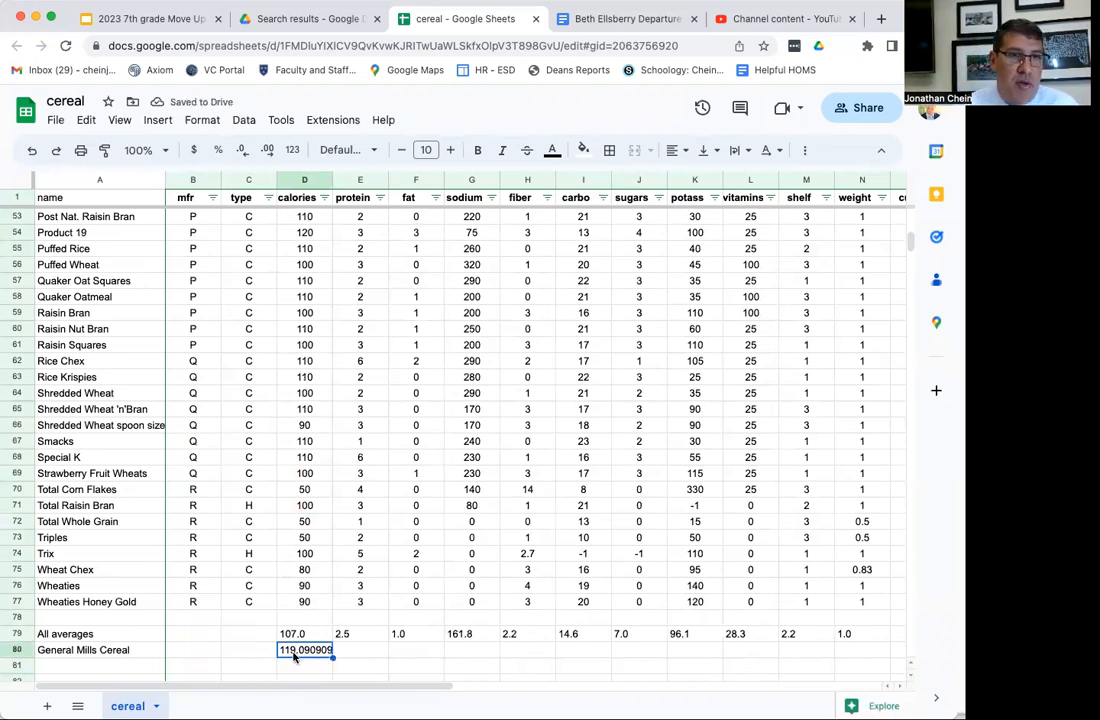
click(243, 156)
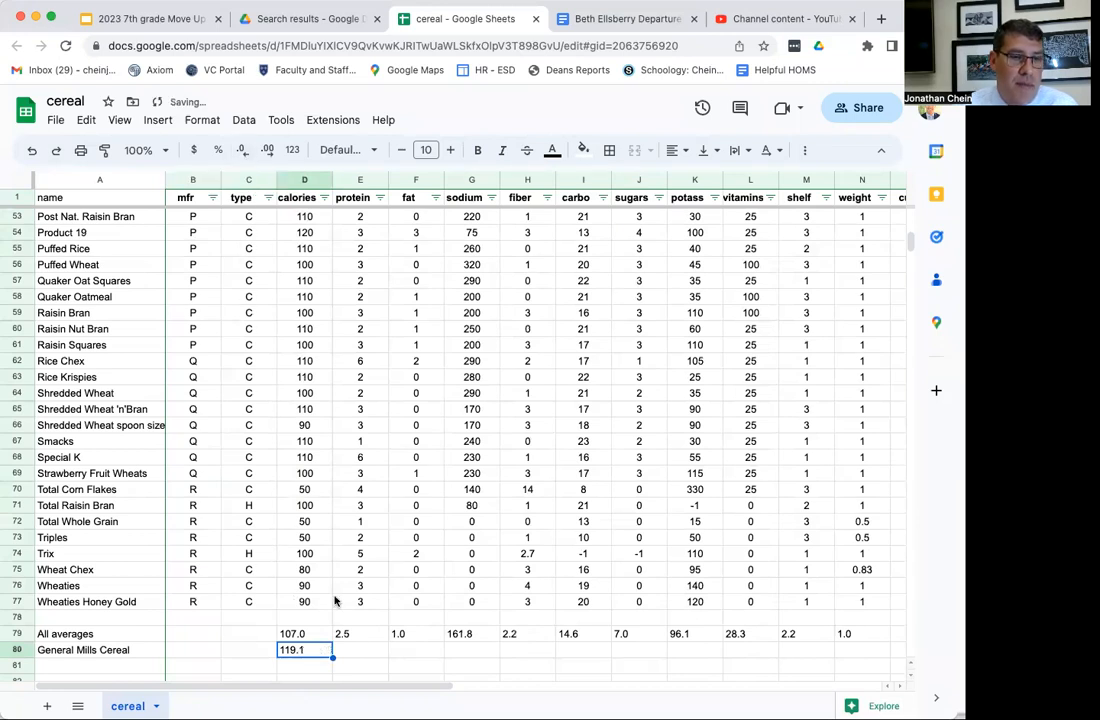
click(356, 650)
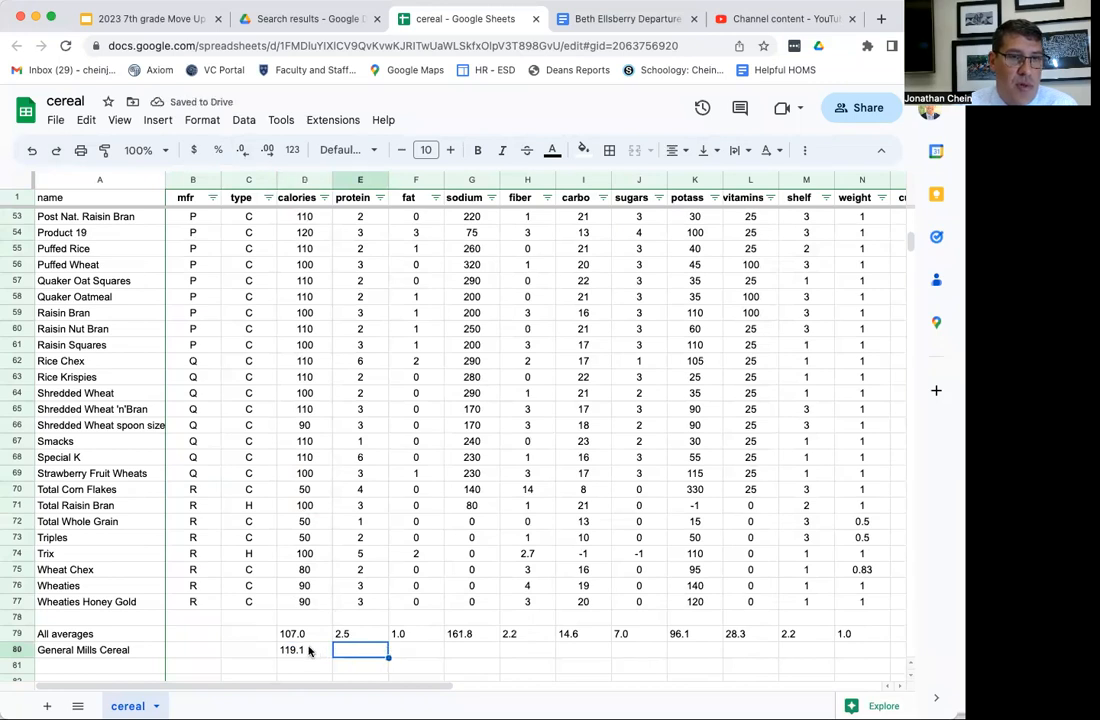
click(326, 659)
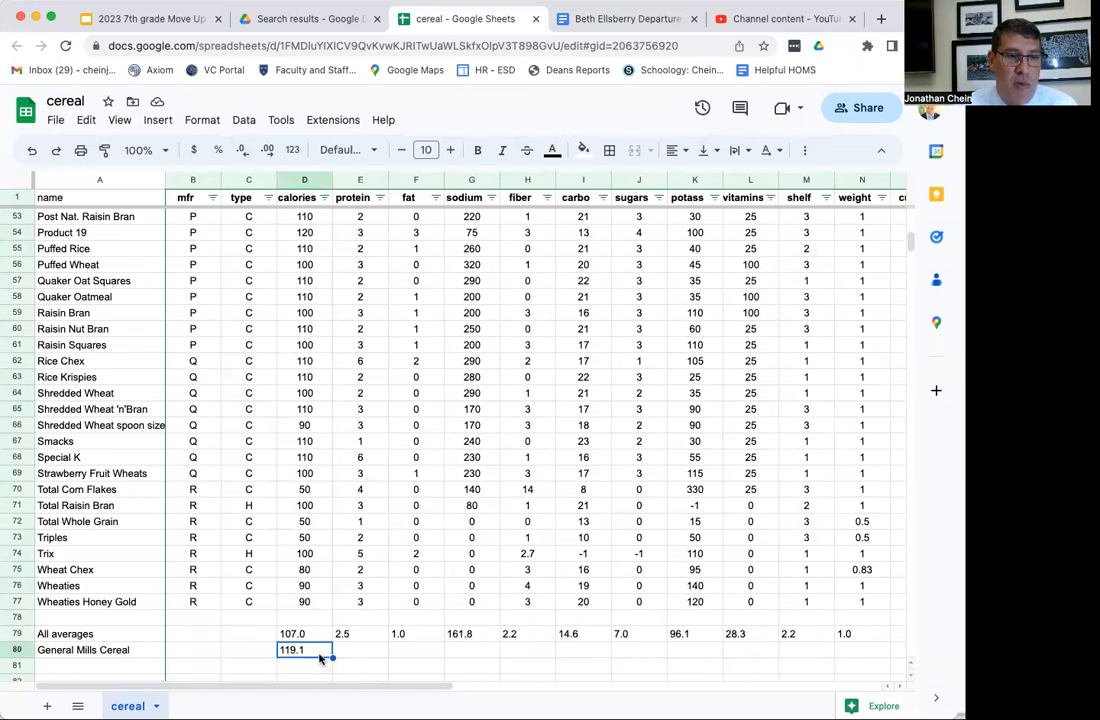
scroll(320, 651, up, 10)
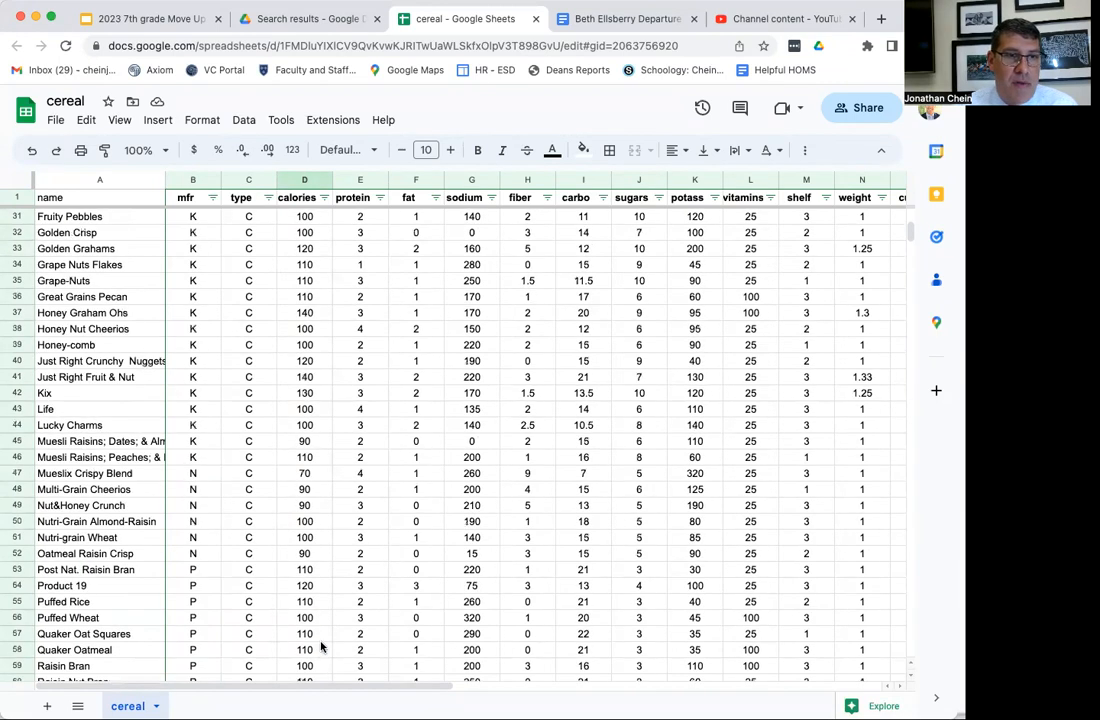
scroll(320, 651, down, 6)
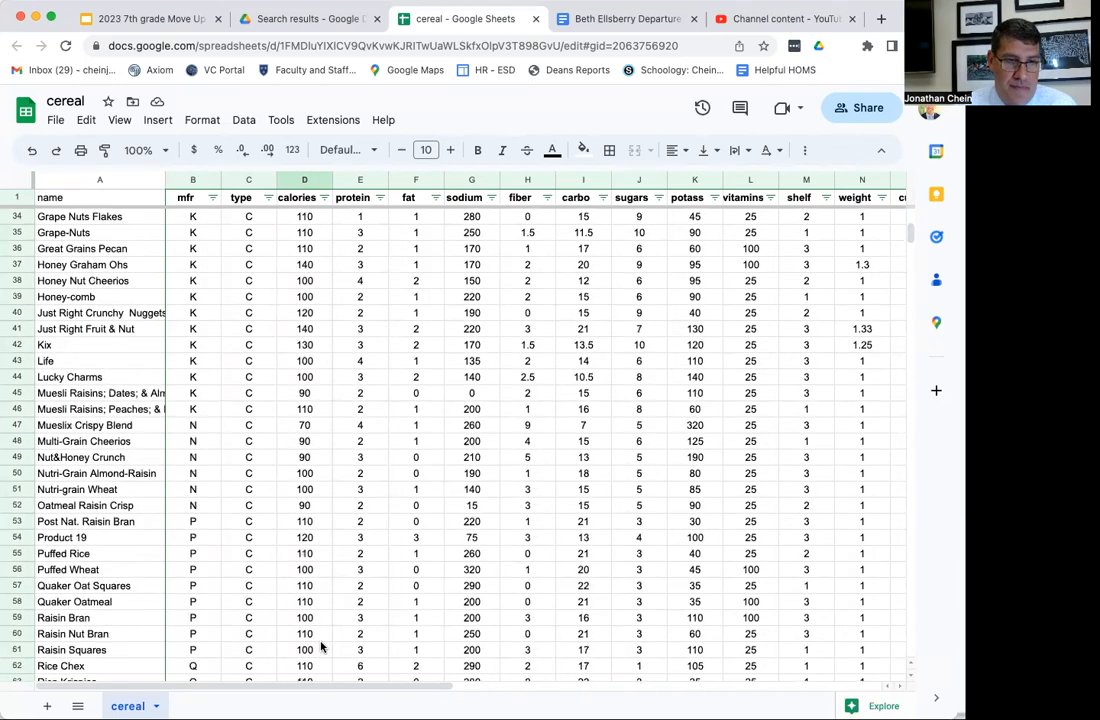
scroll(320, 648, down, 5)
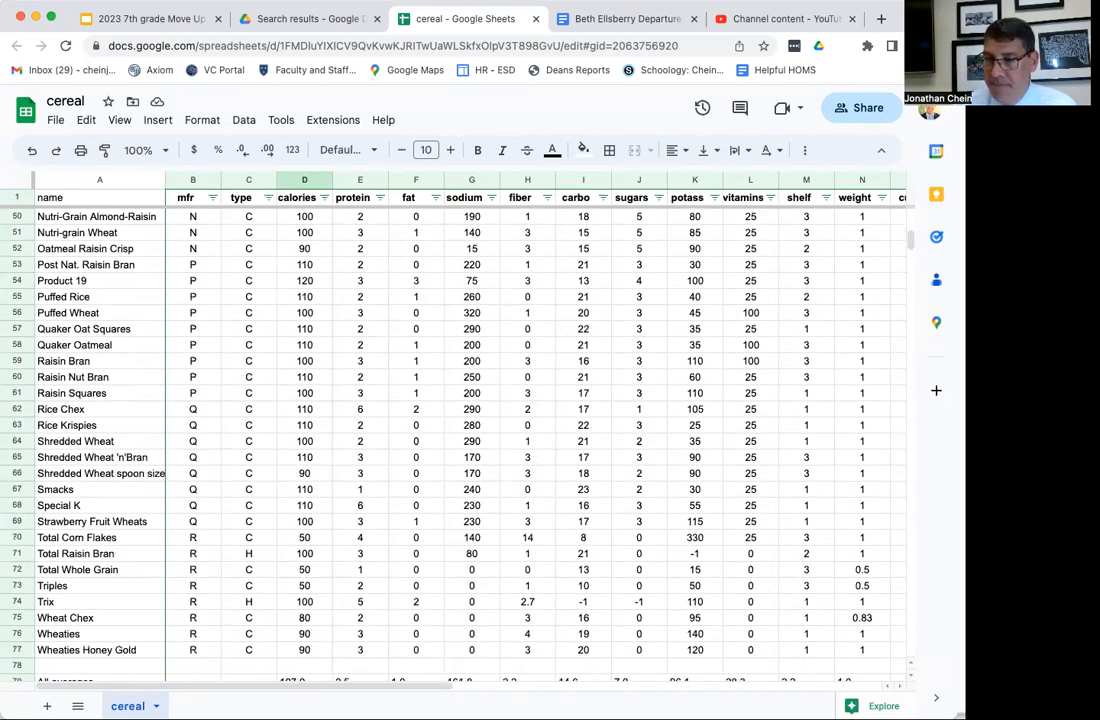